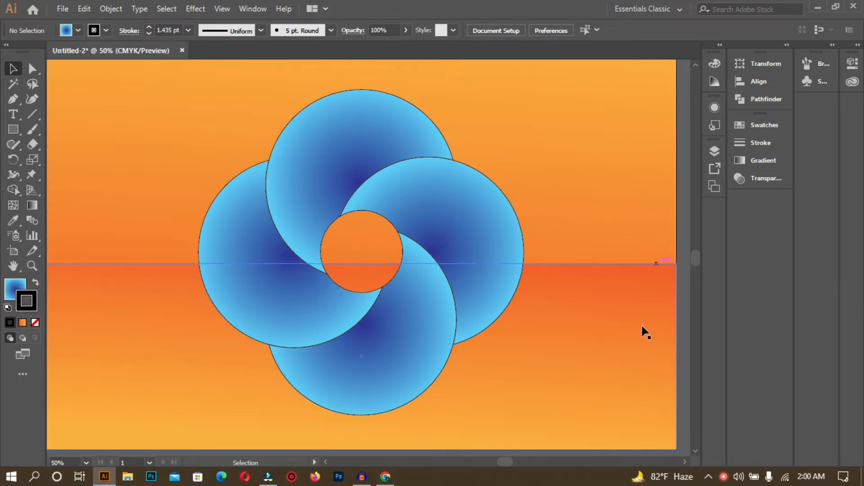
# Step: Switch to Chrome to view the gradient swirling logo video's details page, and return to Illustrator
pyautogui.click(390, 483)
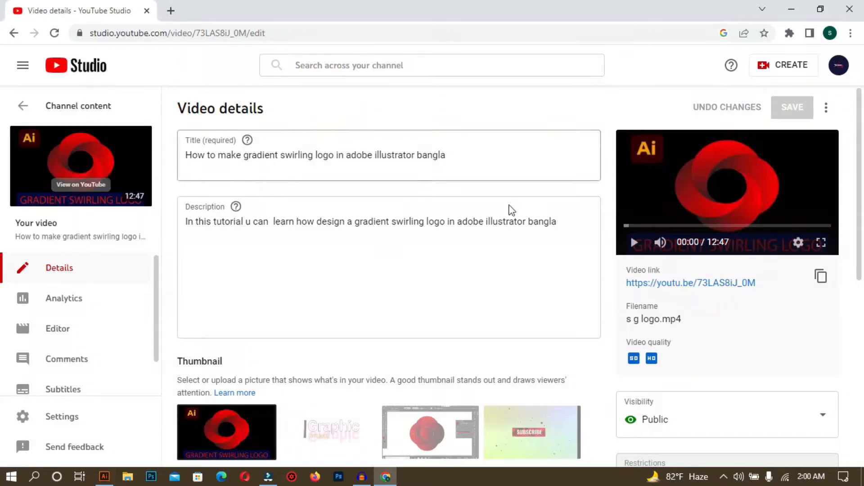
pyautogui.click(104, 476)
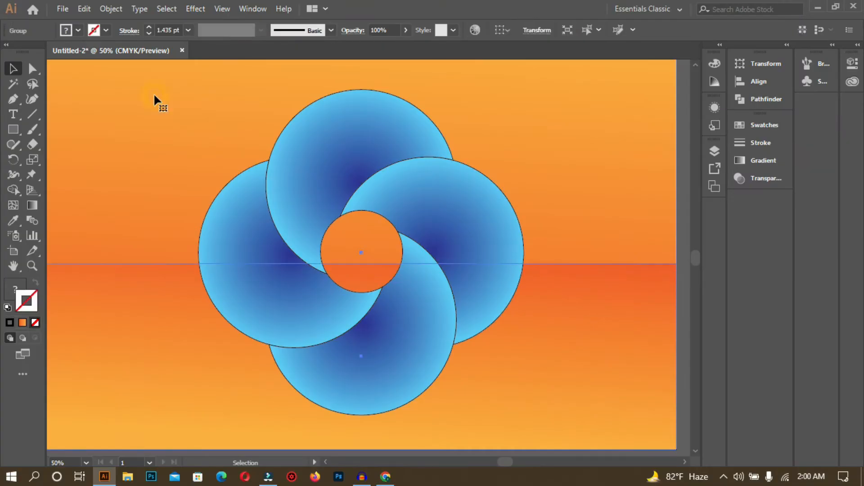
# Step: Delete the orange gradient background and the blue four-petal logo to clear the artboard
pyautogui.moveTo(202, 250); pyautogui.dragTo(386, 395)
pyautogui.press('Delete')
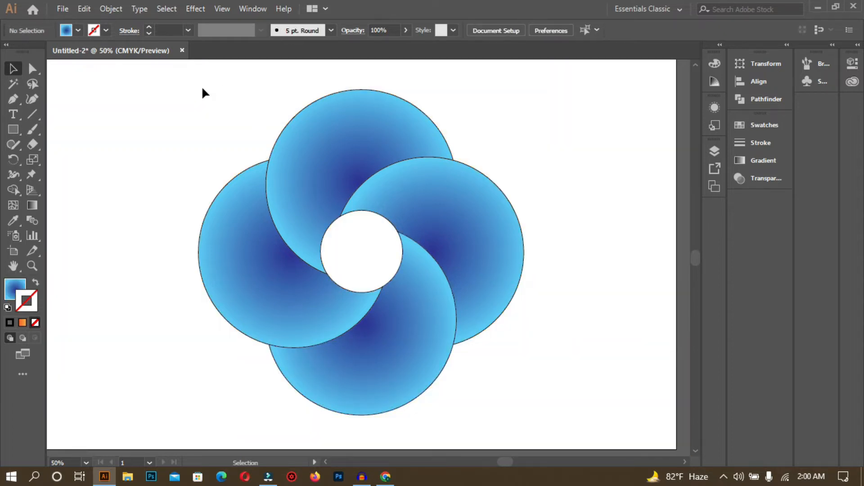
pyautogui.moveTo(202, 87); pyautogui.dragTo(557, 408)
pyautogui.press('Delete')
pyautogui.hotkey('ctrl', '-')
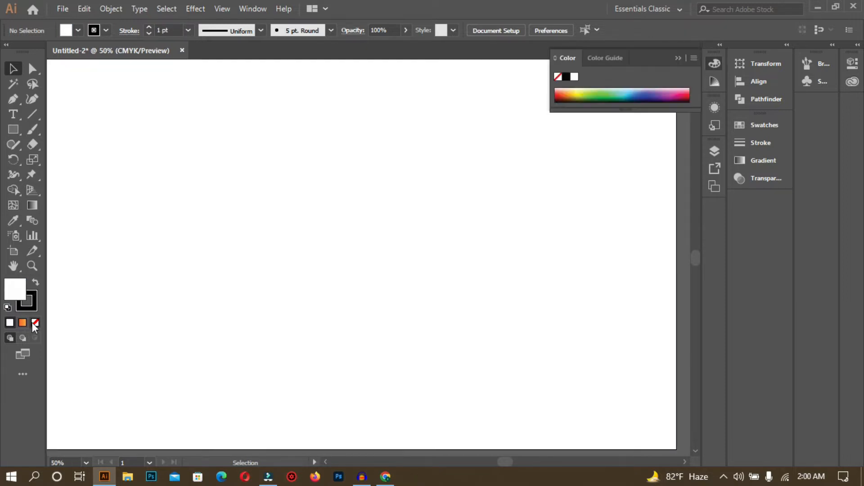
# Step: Draw a circle about 301 px in diameter from the middle of the artboard, with no fill and a 1 pt black stroke
pyautogui.click(35, 322)
pyautogui.click(9, 130)
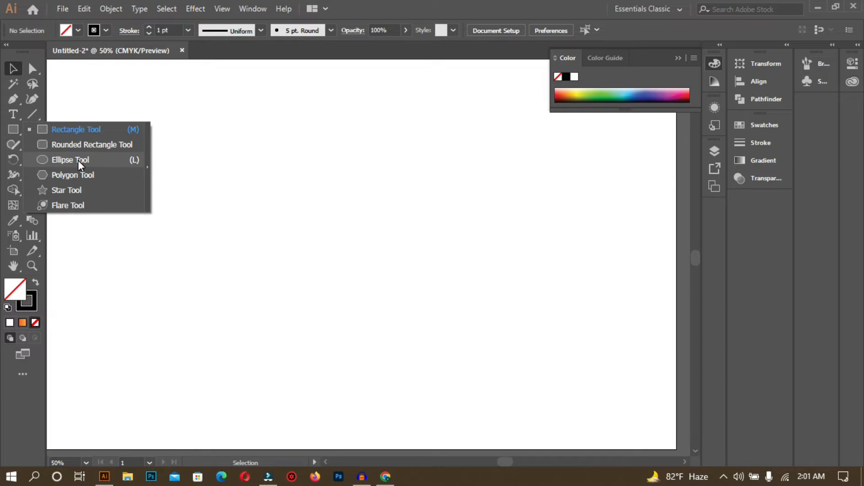
pyautogui.click(79, 161)
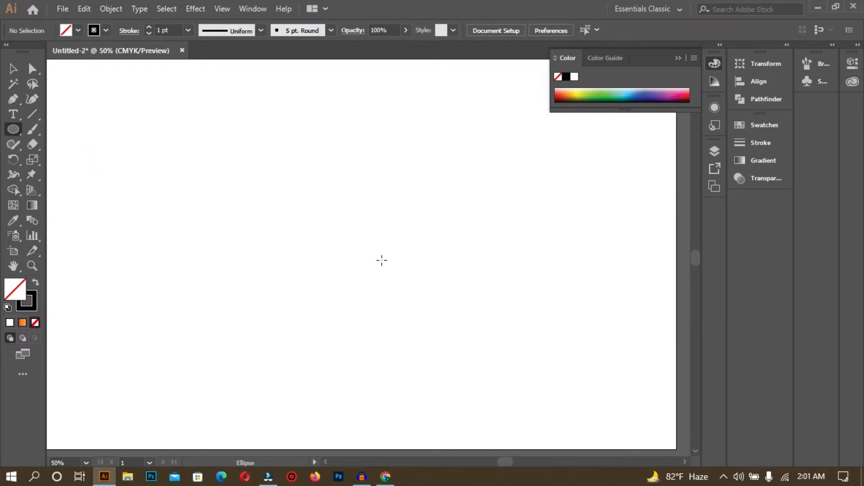
pyautogui.moveTo(362, 252); pyautogui.dragTo(432, 328)
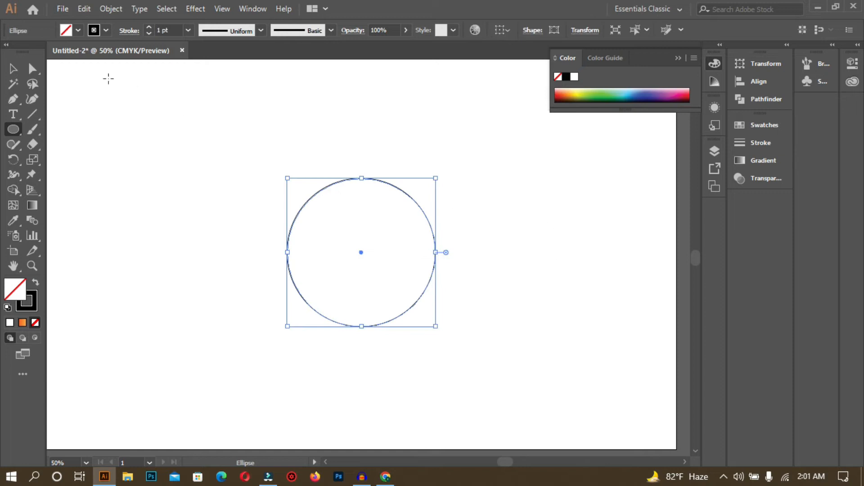
pyautogui.click(12, 68)
pyautogui.click(211, 90)
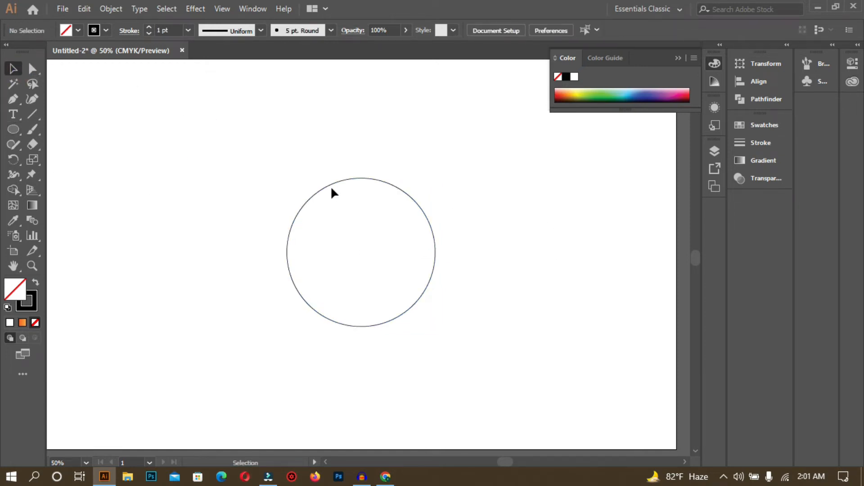
pyautogui.moveTo(332, 183); pyautogui.dragTo(404, 180)
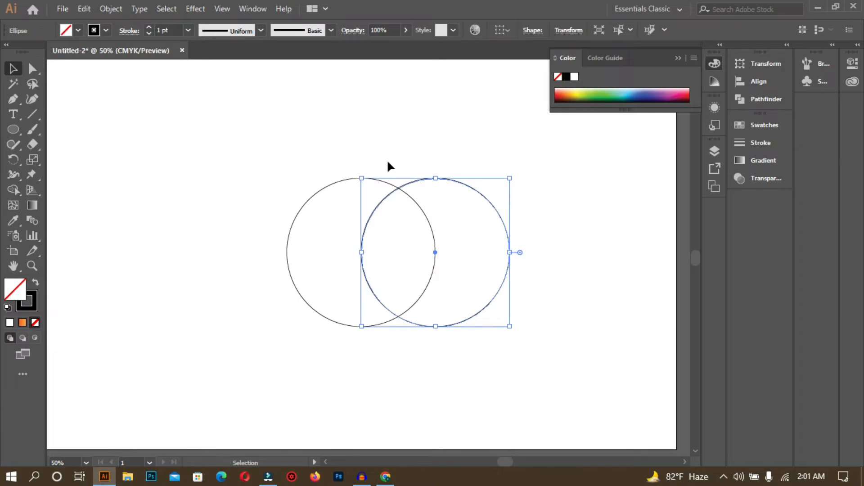
pyautogui.hotkey('ctrl', 'z')
pyautogui.click(360, 167)
# Step: Duplicate the circle 150.71 px horizontally to the right, placing the copy's centre on the original circle's edge
pyautogui.moveTo(355, 181); pyautogui.dragTo(426, 180)
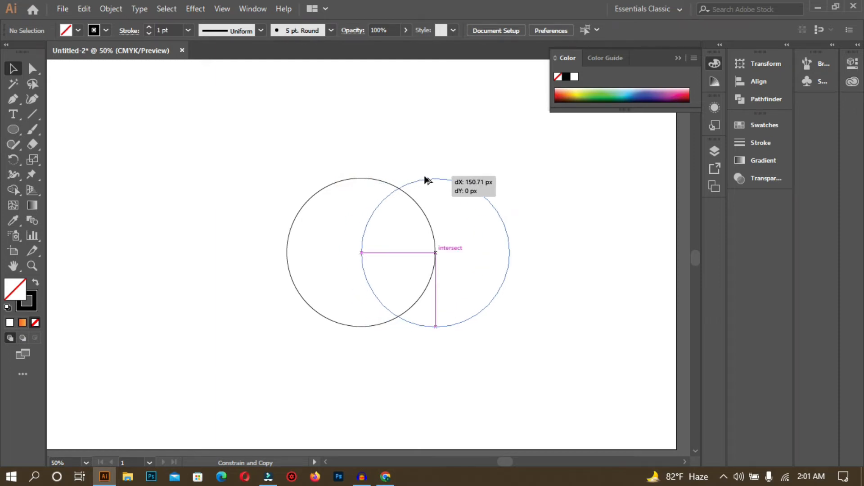
pyautogui.moveTo(427, 180); pyautogui.dragTo(426, 179)
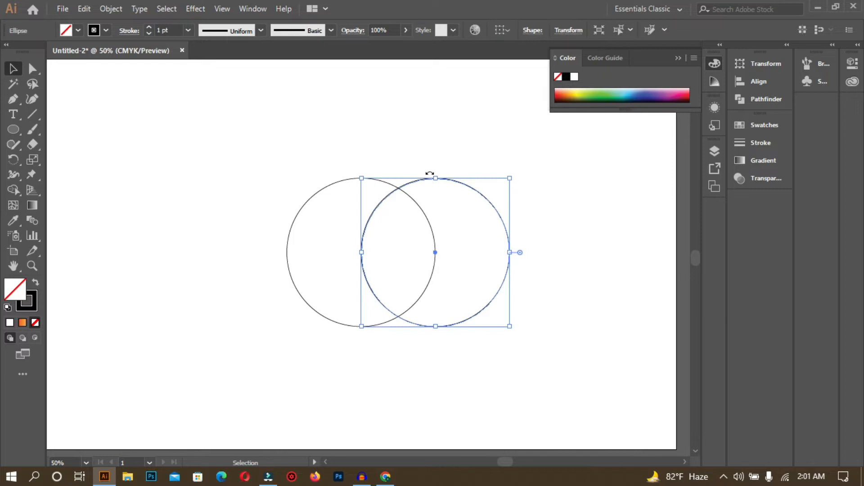
pyautogui.click(518, 158)
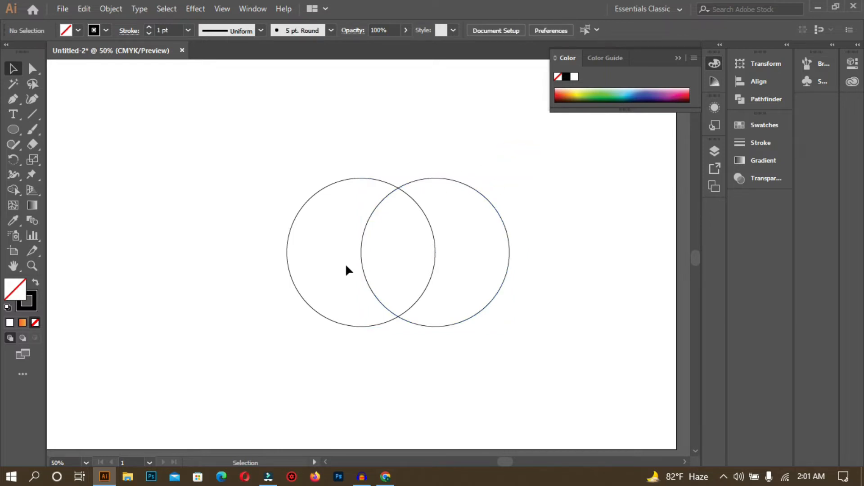
# Step: Check whether Smart Guides are enabled in the view options
pyautogui.click(220, 8)
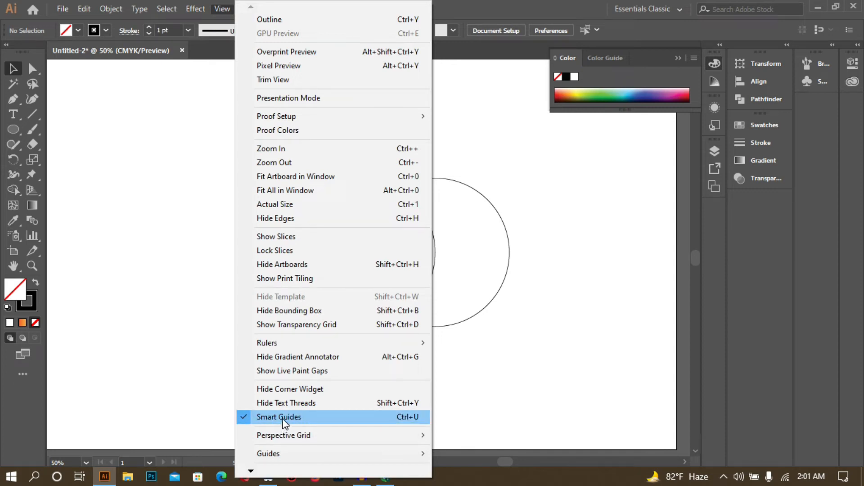
pyautogui.moveTo(288, 434)
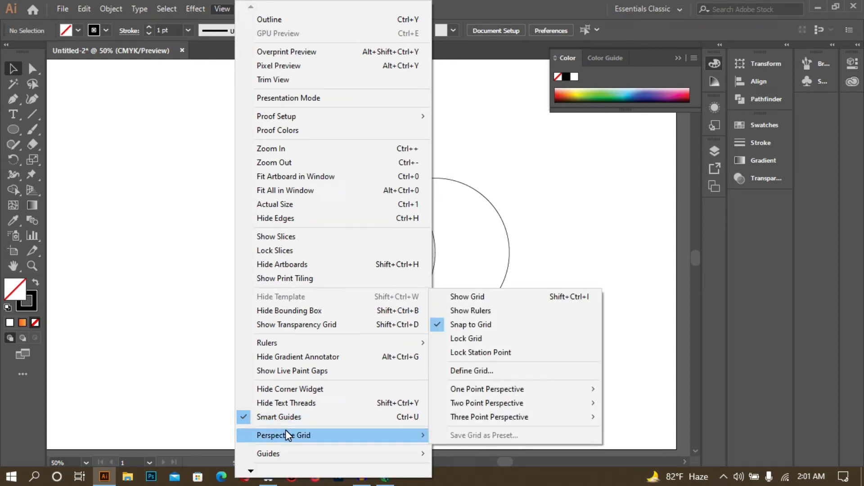
pyautogui.click(493, 183)
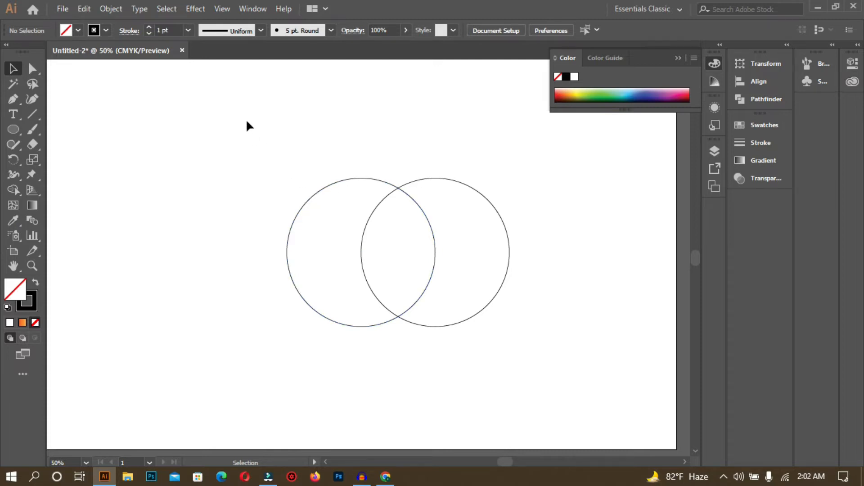
# Step: Subtract the right circle from the left one with Pathfinder Minus Front to form a crescent
pyautogui.moveTo(220, 120); pyautogui.dragTo(587, 345)
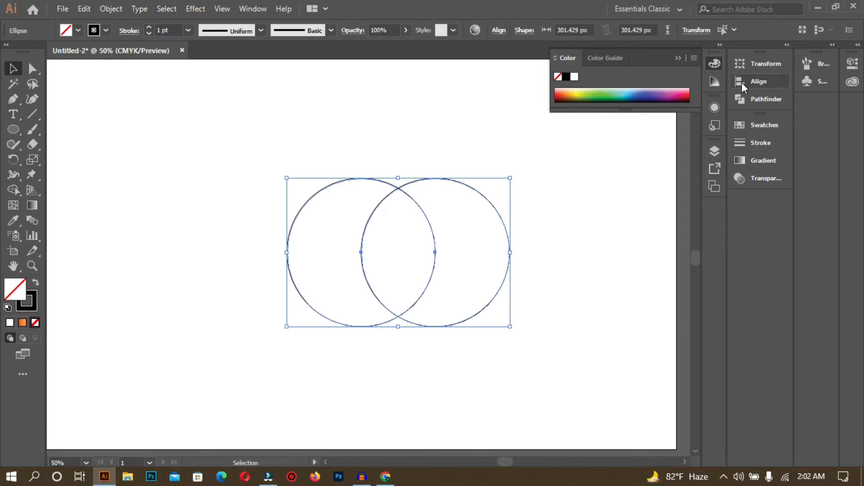
pyautogui.click(770, 102)
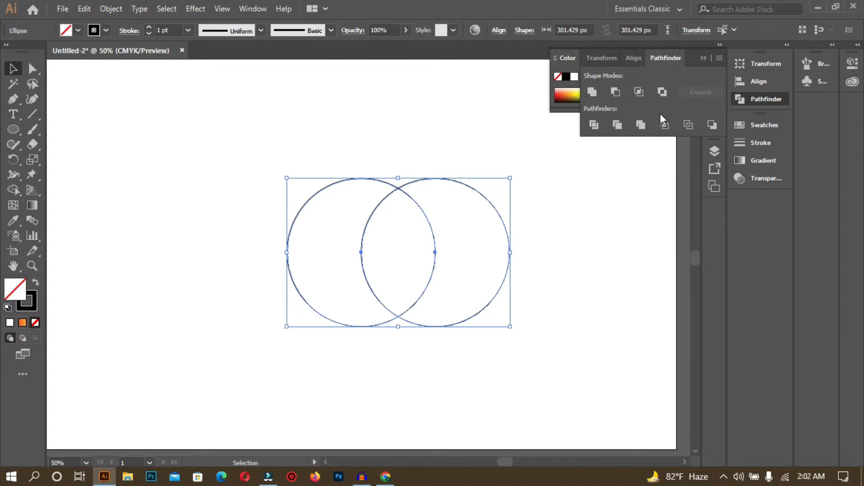
pyautogui.click(616, 92)
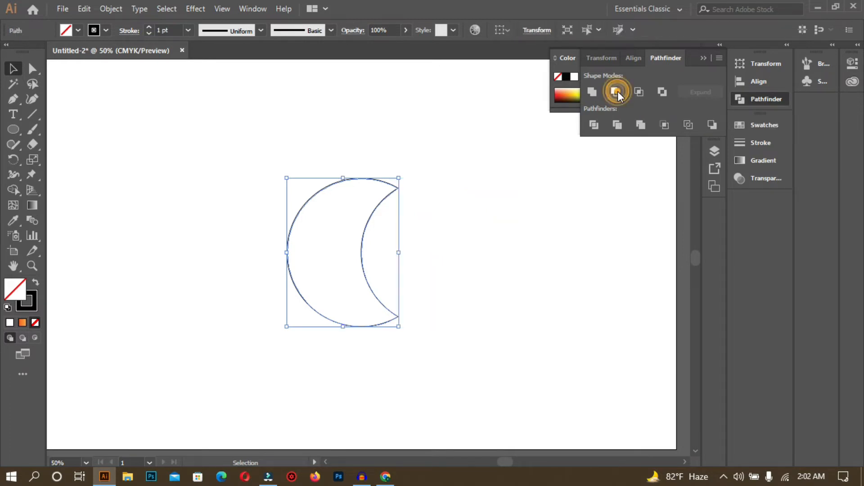
pyautogui.click(483, 175)
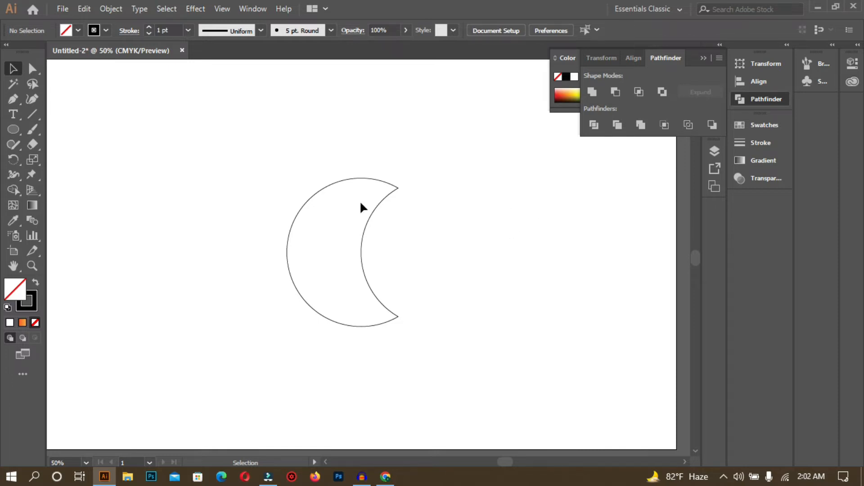
# Step: Duplicate the crescent horizontally to its right, keeping both shapes level
pyautogui.press('shift')
pyautogui.moveTo(314, 194); pyautogui.dragTo(414, 194)
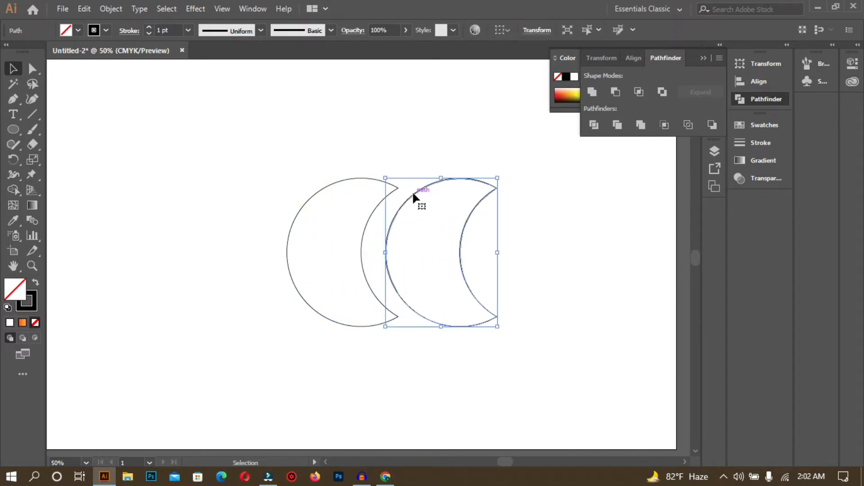
pyautogui.click(406, 132)
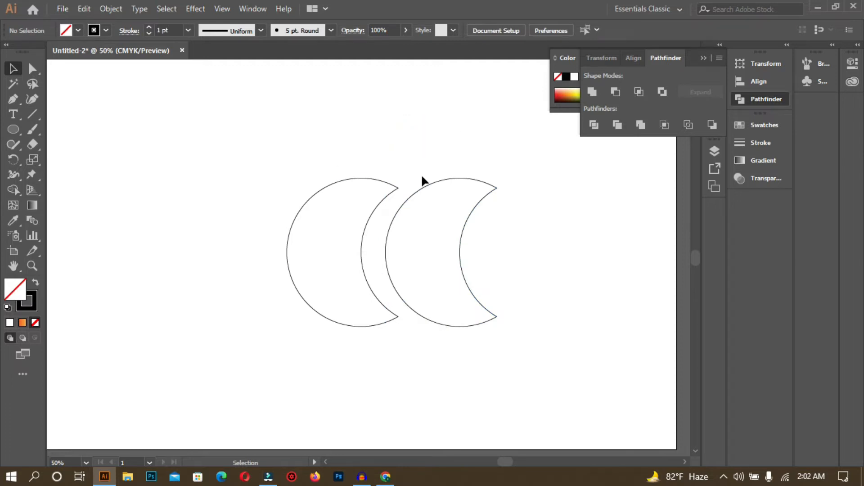
# Step: Rotate the right crescent to 270° so that its opening faces downward
pyautogui.click(436, 179)
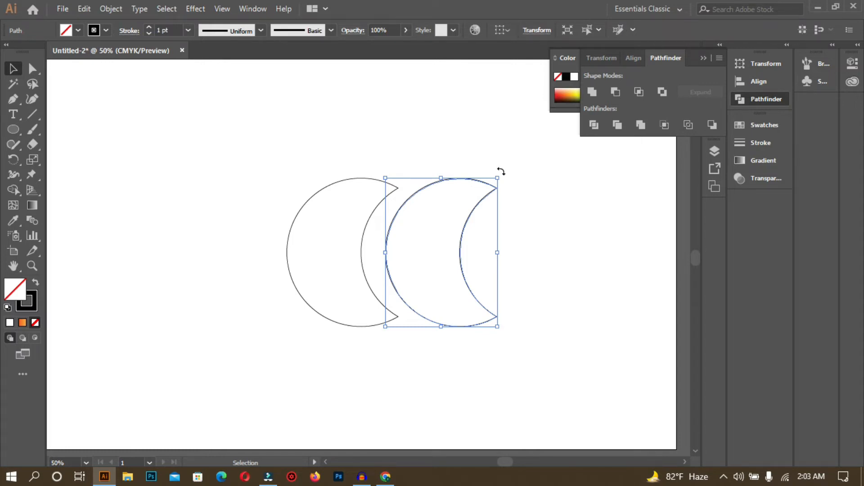
pyautogui.moveTo(501, 172); pyautogui.dragTo(527, 291)
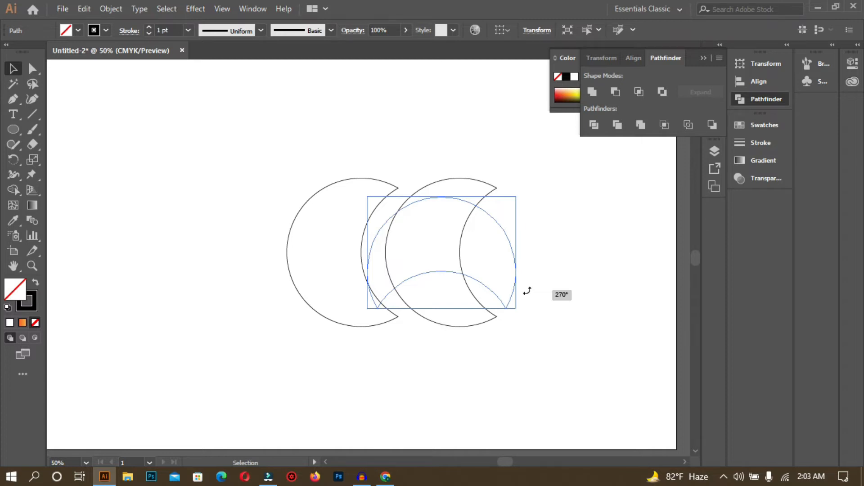
pyautogui.moveTo(528, 292); pyautogui.dragTo(527, 291)
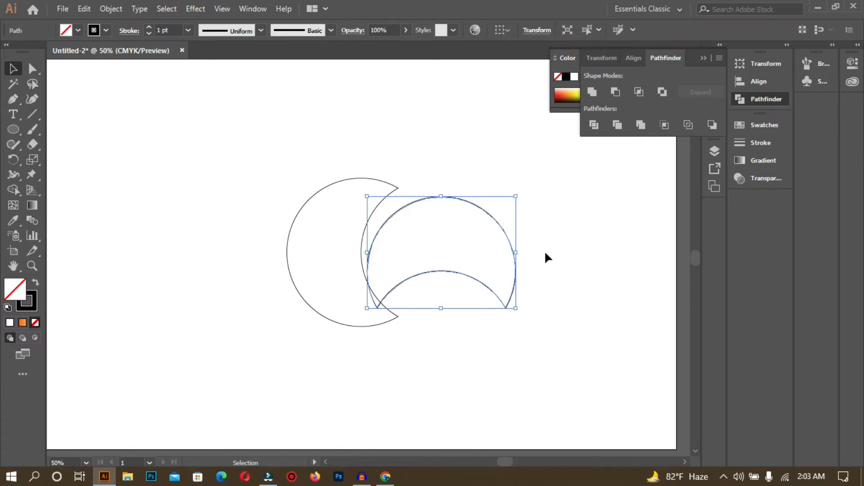
pyautogui.click(547, 245)
# Step: Move the rotated crescent up so its outer edge lies along the left crescent's inner curve, and check the fit up close
pyautogui.moveTo(419, 197); pyautogui.dragTo(417, 182)
pyautogui.click(561, 213)
pyautogui.press('a')
pyautogui.hotkey('ctrl', '+')
pyautogui.hotkey('ctrl', '+')
pyautogui.hotkey('ctrl', '+')
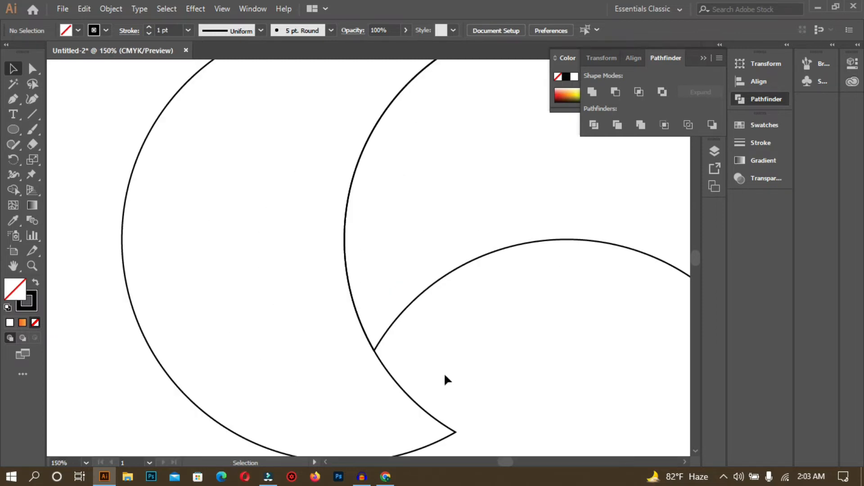
pyautogui.hotkey('ctrl', '-')
pyautogui.hotkey('ctrl', '-')
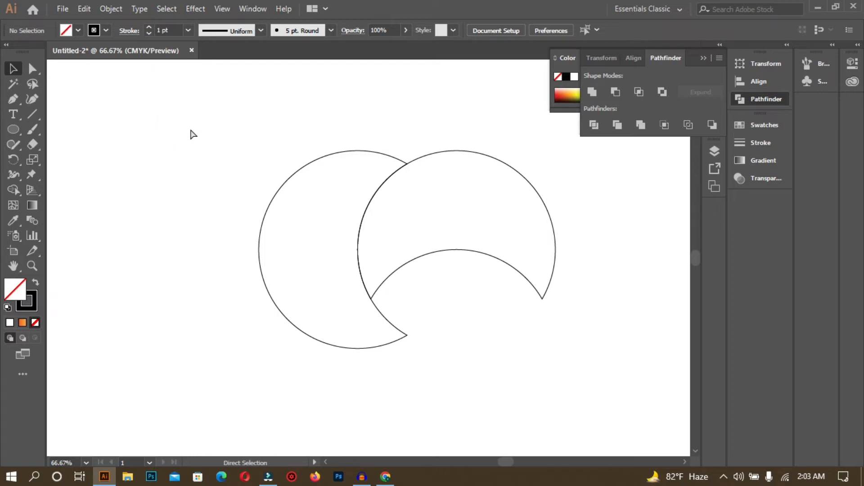
# Step: Inspect the shared edge of the two crescents up close in Outline mode, and return to Preview mode
pyautogui.hotkey('ctrl', 'y')
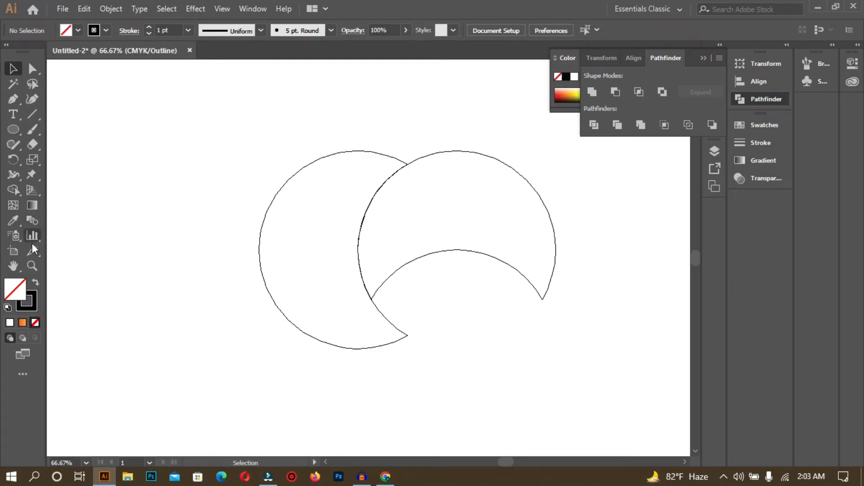
pyautogui.click(32, 266)
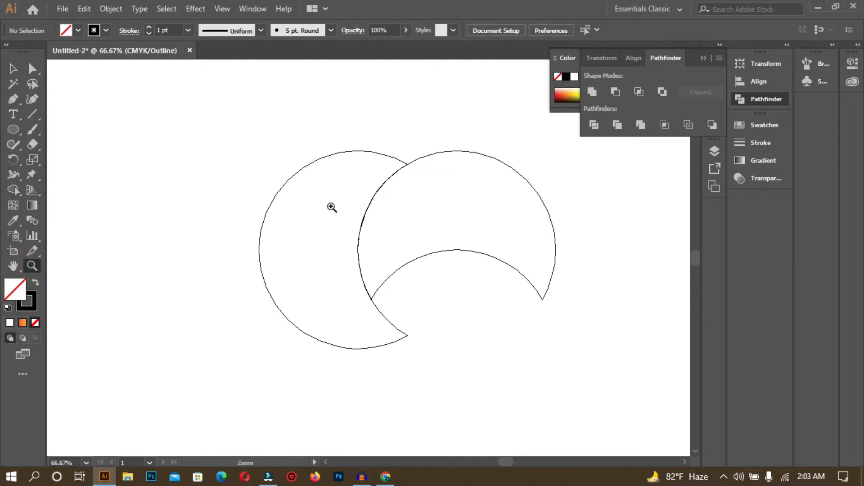
pyautogui.moveTo(347, 197); pyautogui.dragTo(402, 238)
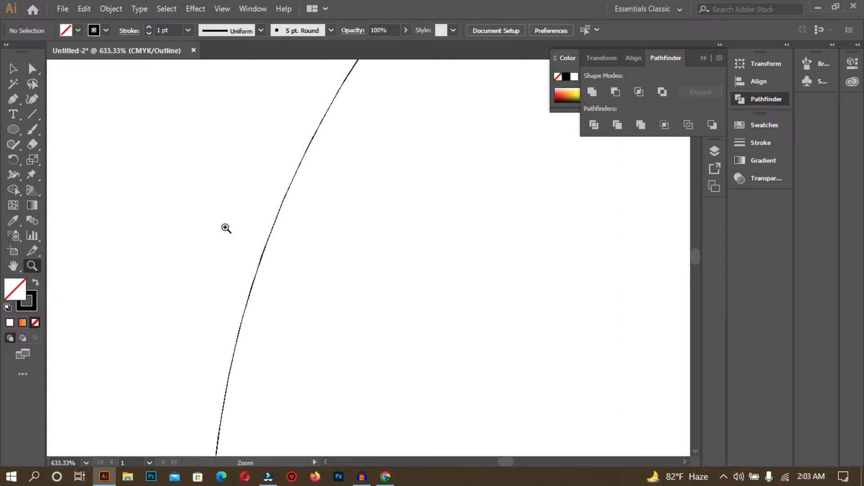
pyautogui.press('ctrl')
pyautogui.hotkey('ctrl', 'i')
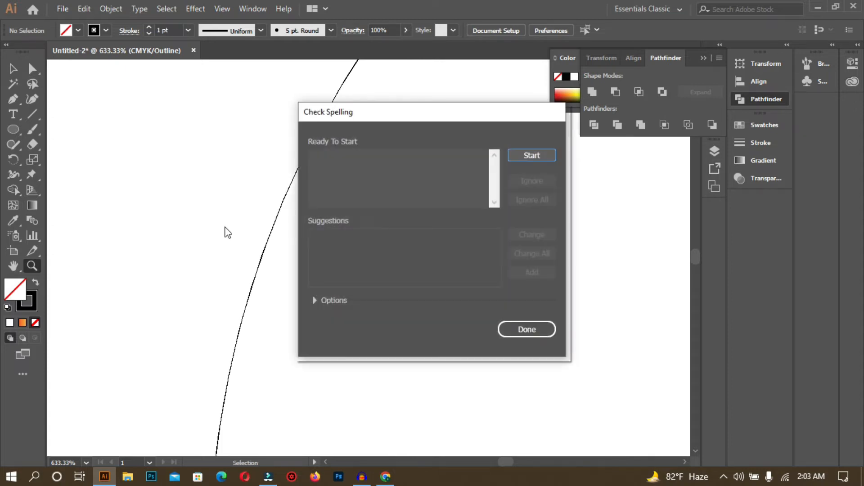
pyautogui.click(534, 332)
pyautogui.hotkey('ctrl', '-')
pyautogui.hotkey('ctrl', '-')
pyautogui.hotkey('ctrl', '-')
pyautogui.hotkey('ctrl', '-')
pyautogui.hotkey('ctrl', '-')
pyautogui.hotkey('ctrl', '-')
pyautogui.hotkey('ctrl', '-')
pyautogui.hotkey('ctrl', '-')
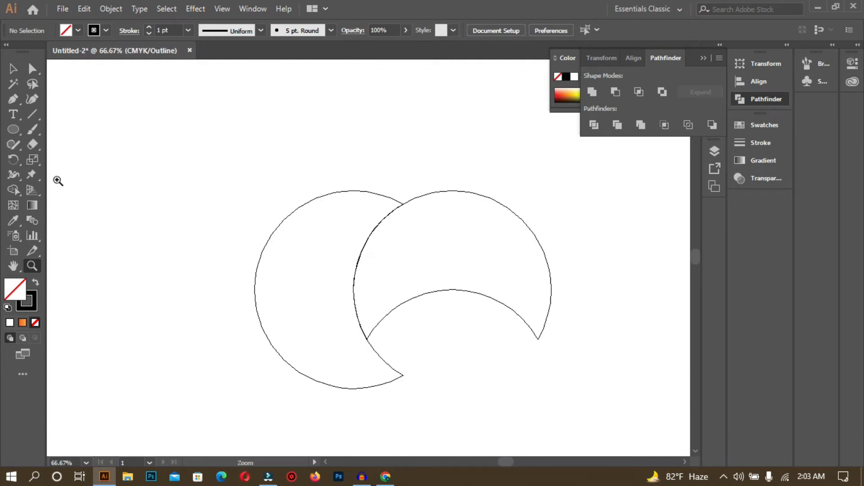
pyautogui.click(13, 68)
pyautogui.click(295, 150)
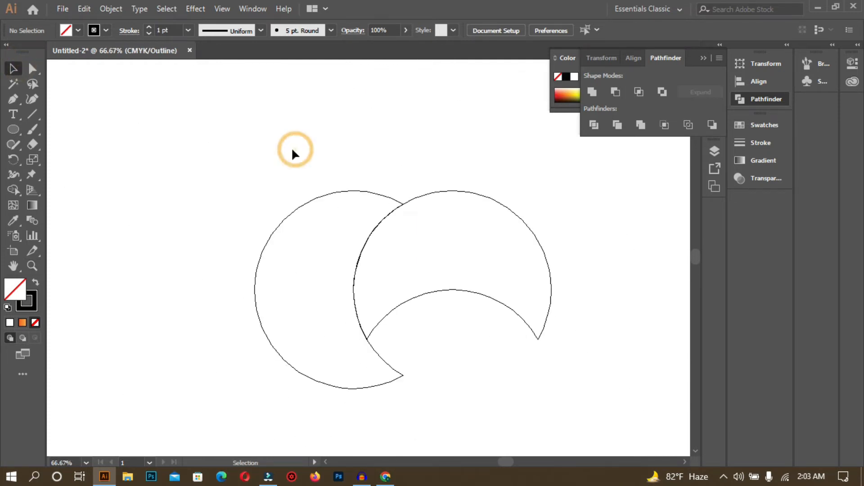
pyautogui.press('a')
pyautogui.hotkey('ctrl', 'y')
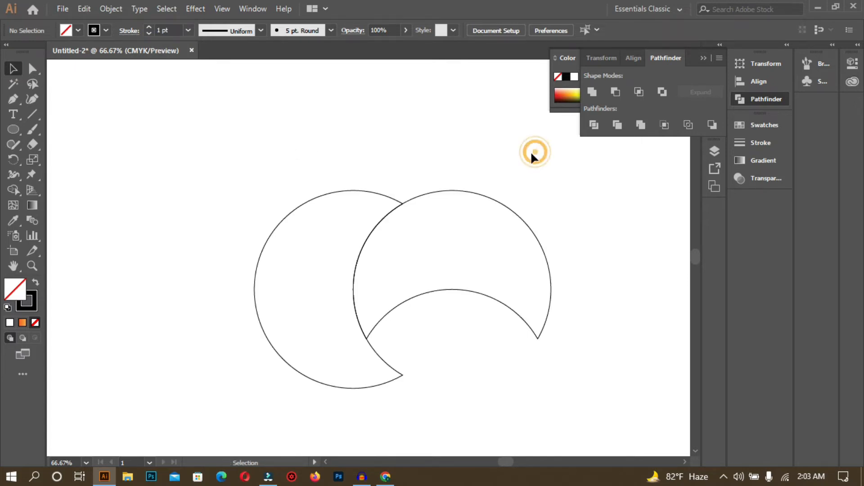
# Step: Group the two interlocking crescents into a single object
pyautogui.hotkey('ctrl', '-')
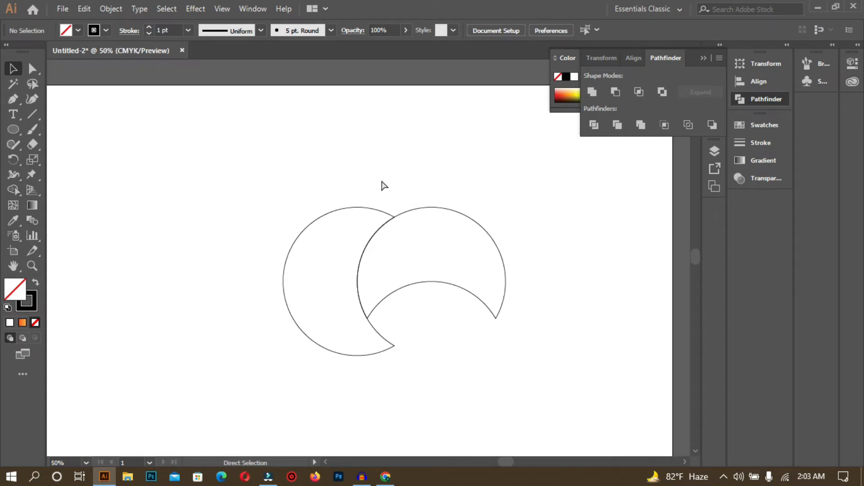
pyautogui.scroll(-2, 395, 169)
pyautogui.moveTo(243, 119); pyautogui.dragTo(532, 309)
pyautogui.press('a')
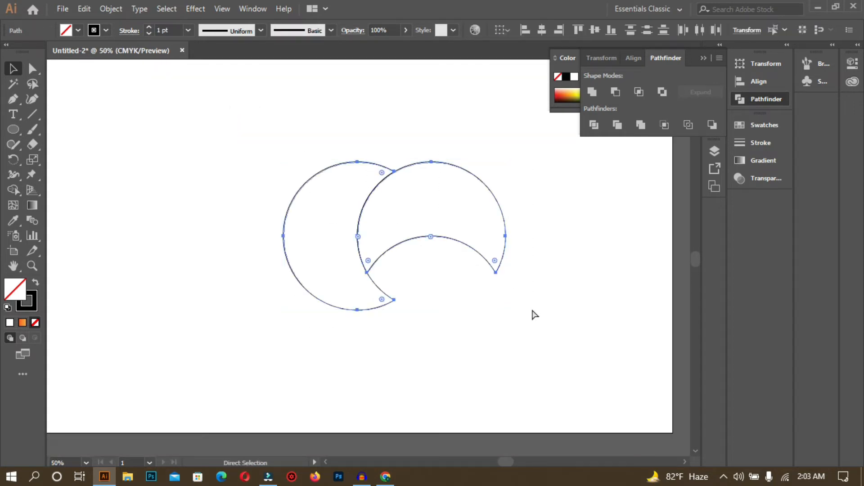
pyautogui.press('v')
pyautogui.click(544, 288)
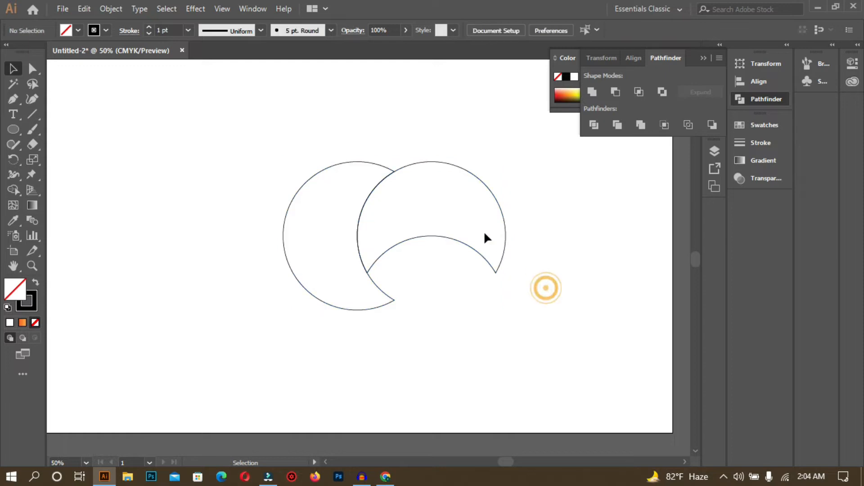
pyautogui.click(431, 160)
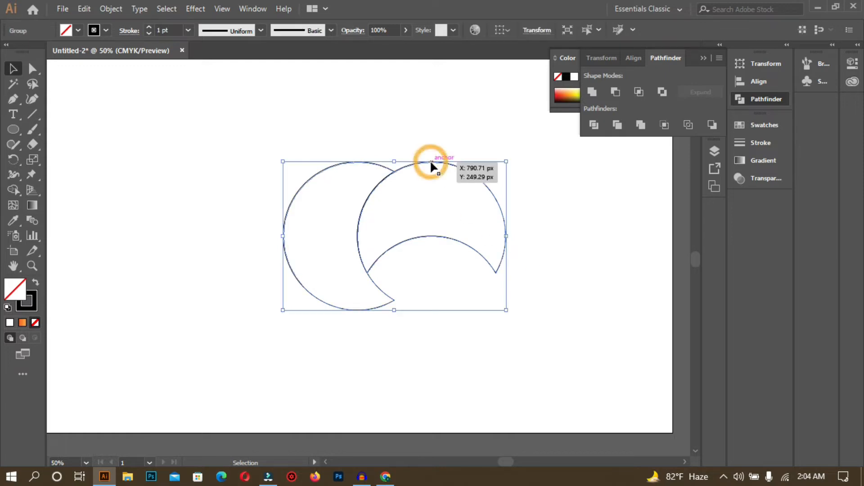
pyautogui.click(572, 222)
# Step: Place a copy of the crescent pair, rotated 180°, directly below the original so that all four crescents interlock
pyautogui.moveTo(448, 167); pyautogui.dragTo(445, 308)
pyautogui.moveTo(509, 300); pyautogui.dragTo(374, 392)
pyautogui.click(594, 353)
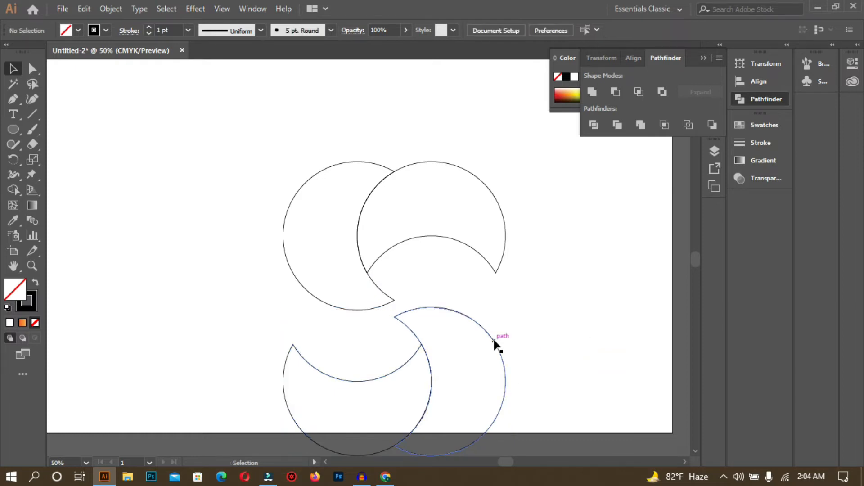
pyautogui.moveTo(493, 337); pyautogui.dragTo(492, 270)
pyautogui.click(596, 309)
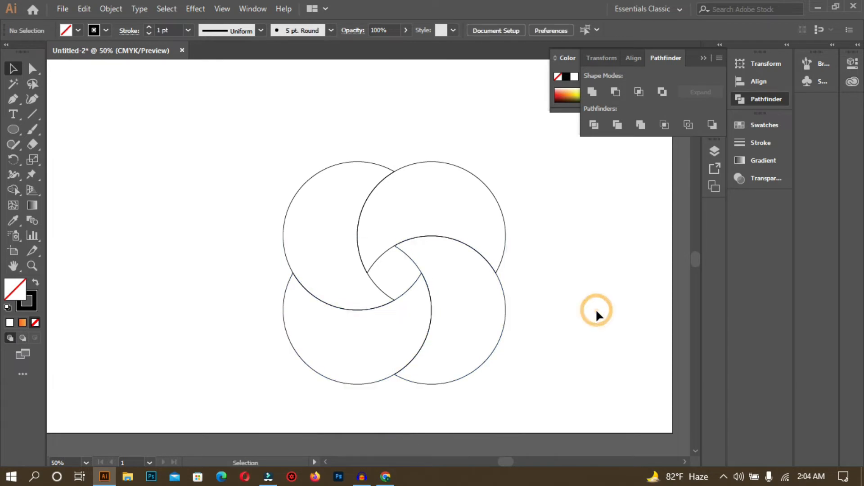
# Step: Inspect the small central area where the four crescents meet up close in Outline mode, and return to Preview mode
pyautogui.press('a')
pyautogui.hotkey('ctrl', 'y')
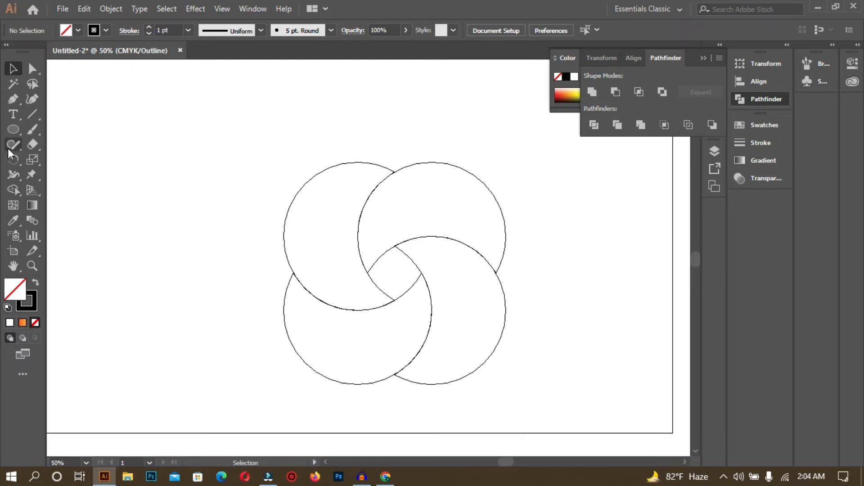
pyautogui.click(32, 265)
pyautogui.moveTo(400, 233); pyautogui.dragTo(434, 267)
pyautogui.press('ctrl')
pyautogui.hotkey('ctrl', '-')
pyautogui.hotkey('ctrl', '-')
pyautogui.hotkey('ctrl', '-')
pyautogui.hotkey('ctrl', '-')
pyautogui.hotkey('ctrl', '-')
pyautogui.hotkey('ctrl', '-')
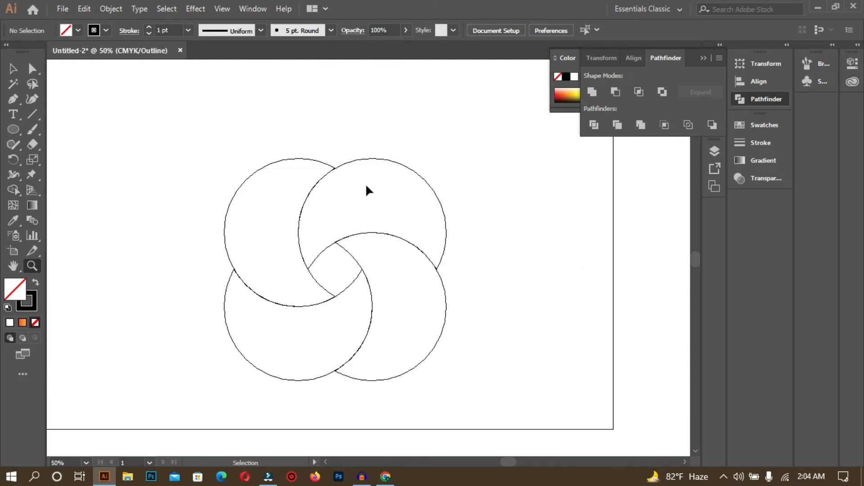
pyautogui.hotkey('ctrl', 'y')
# Step: Rotate the whole four-crescent figure 45° clockwise so that the crescents sit at top, right, bottom and left
pyautogui.click(13, 68)
pyautogui.press('space')
pyautogui.moveTo(207, 125); pyautogui.dragTo(544, 423)
pyautogui.moveTo(407, 282); pyautogui.dragTo(358, 234)
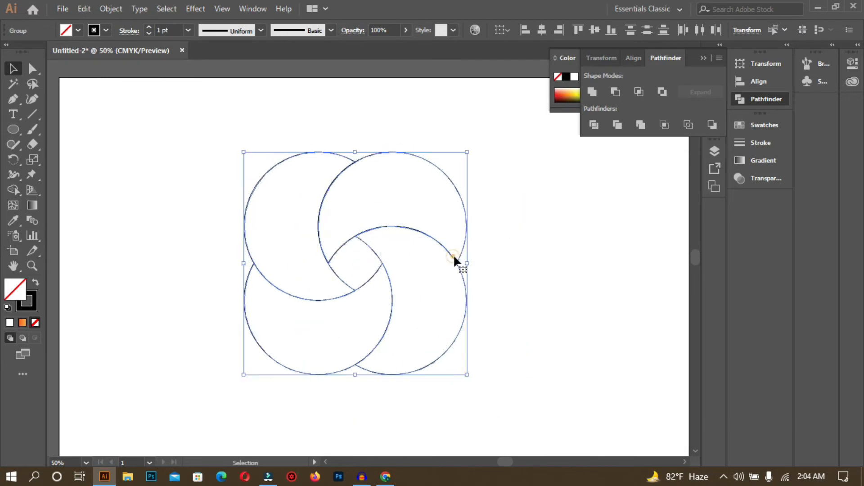
pyautogui.click(546, 253)
pyautogui.moveTo(172, 116); pyautogui.dragTo(517, 447)
pyautogui.moveTo(473, 145); pyautogui.dragTo(502, 249)
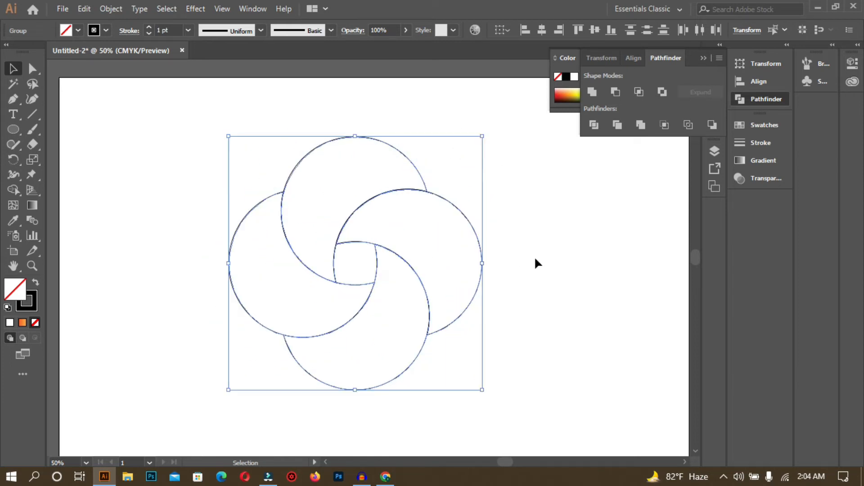
pyautogui.click(549, 261)
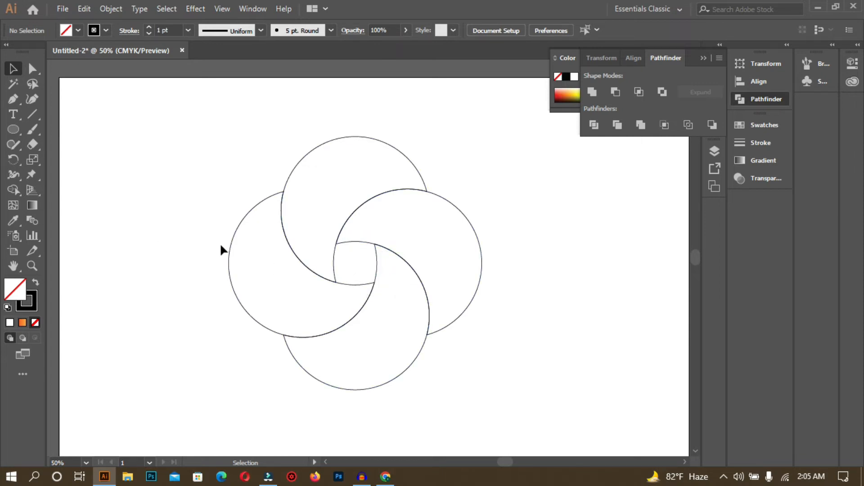
# Step: Draw a small circle from the centre of the figure, just enclosing the curved square between the crescents
pyautogui.click(13, 129)
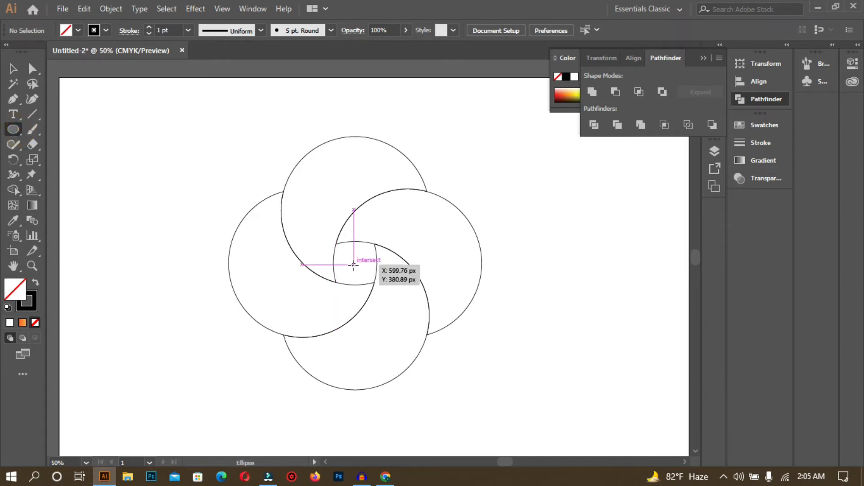
pyautogui.moveTo(354, 264); pyautogui.dragTo(370, 293)
pyautogui.click(15, 66)
pyautogui.click(203, 149)
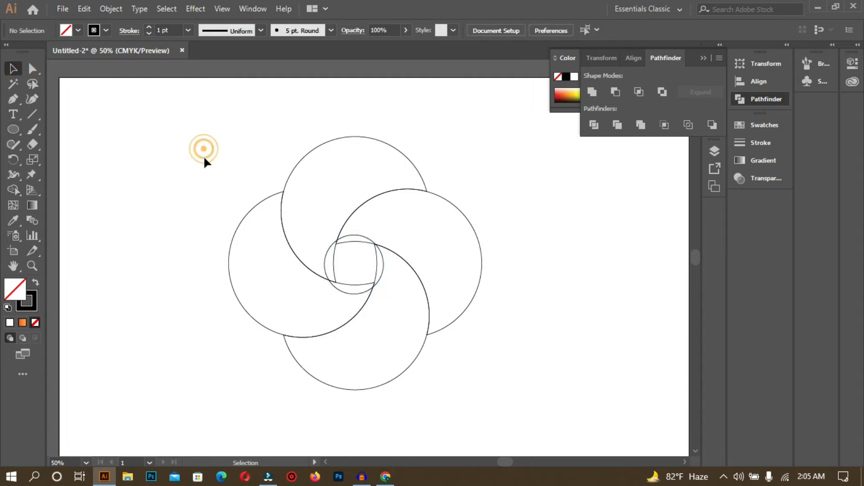
# Step: Nudge the small circle slightly right and up so that it is centred on the curved square
pyautogui.click(352, 239)
pyautogui.press('Right')
pyautogui.press('Right')
pyautogui.press('Right')
pyautogui.press('Right')
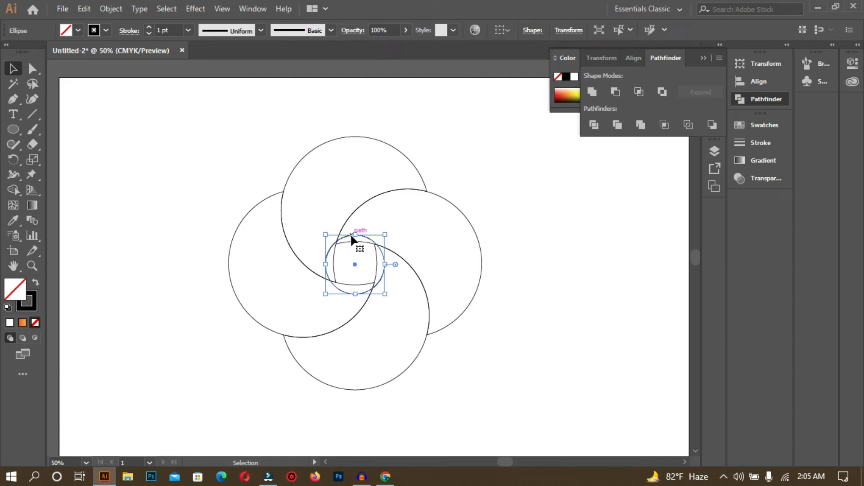
pyautogui.press('Up')
pyautogui.press('Up')
pyautogui.press('Up')
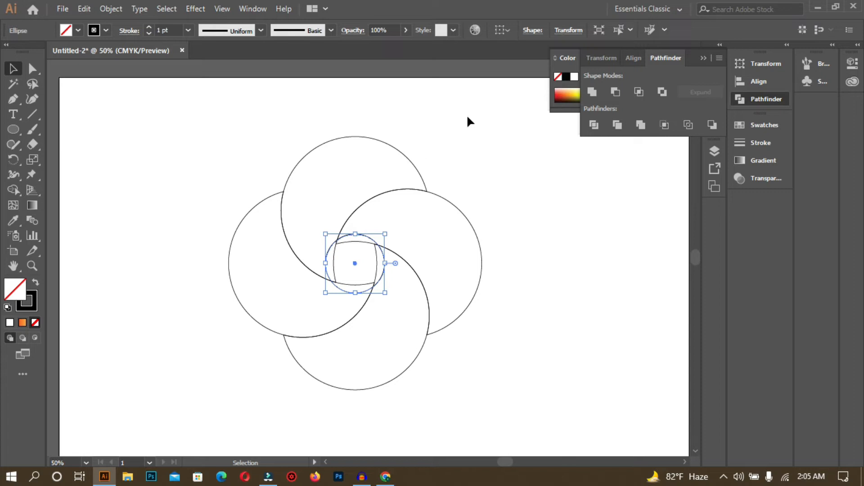
pyautogui.click(494, 145)
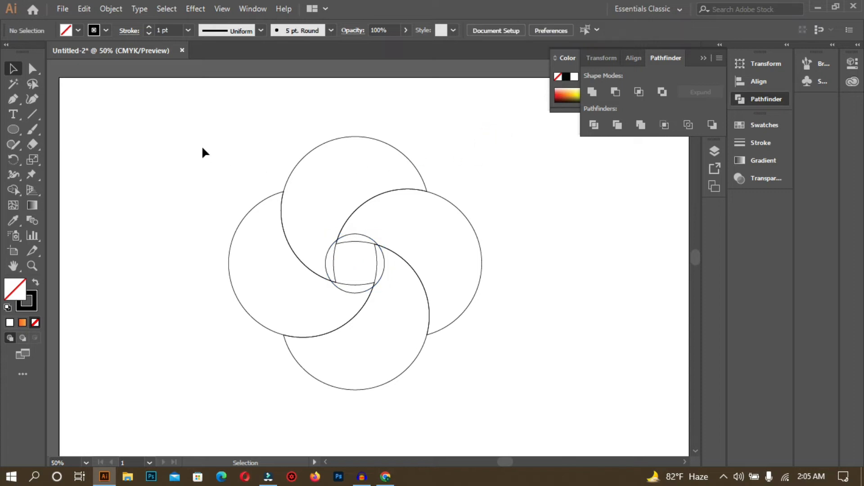
# Step: Remove all regions inside the central circle with the Shape Builder tool so that the crescents end at its outline
pyautogui.moveTo(169, 119); pyautogui.dragTo(528, 395)
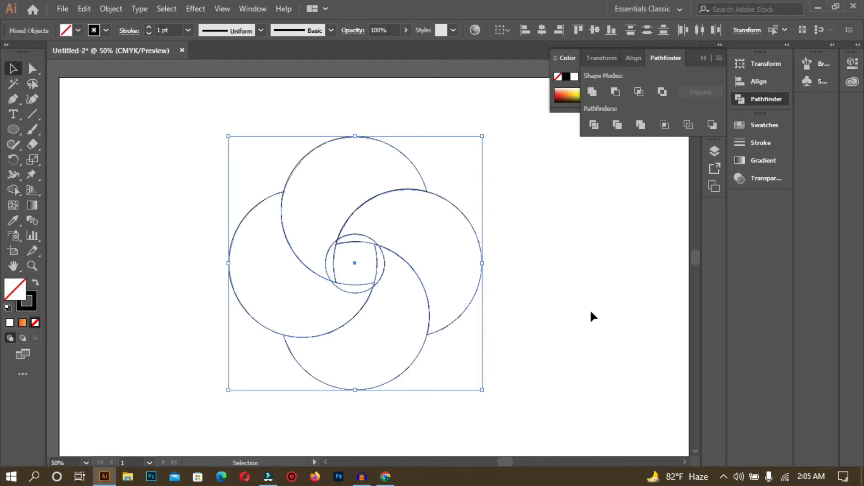
pyautogui.click(14, 190)
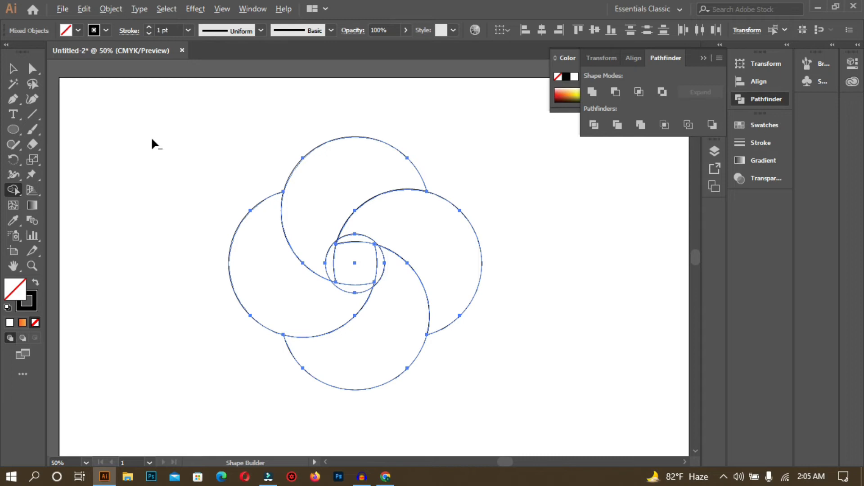
pyautogui.click(358, 261)
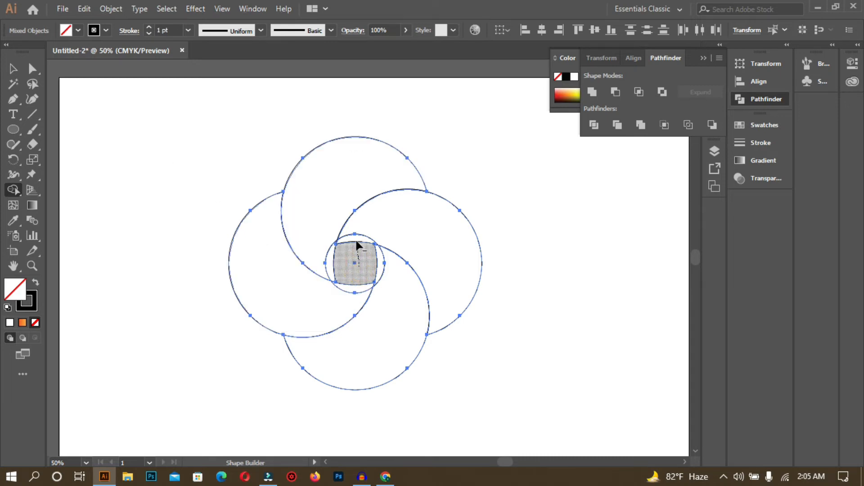
pyautogui.click(333, 266)
pyautogui.moveTo(350, 272)
pyautogui.mouseDown()
pyautogui.moveTo(355, 291)
pyautogui.moveTo(380, 269)
pyautogui.moveTo(329, 270)
pyautogui.mouseUp()
pyautogui.click(14, 67)
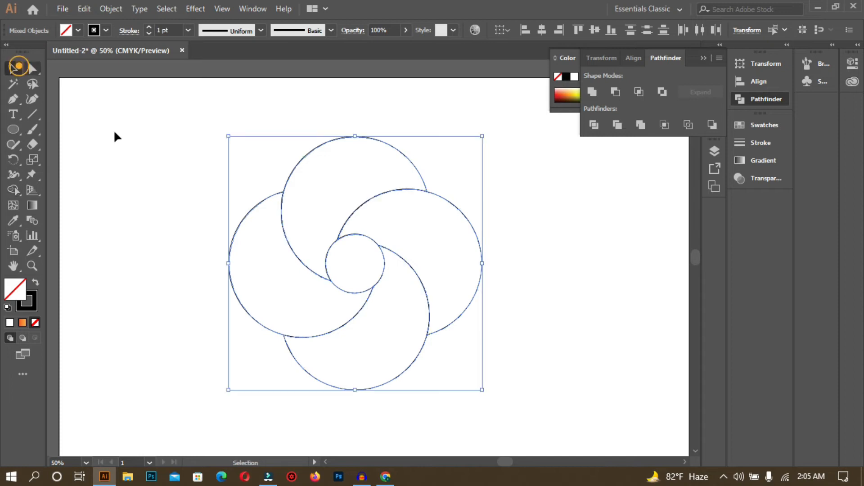
pyautogui.click(149, 141)
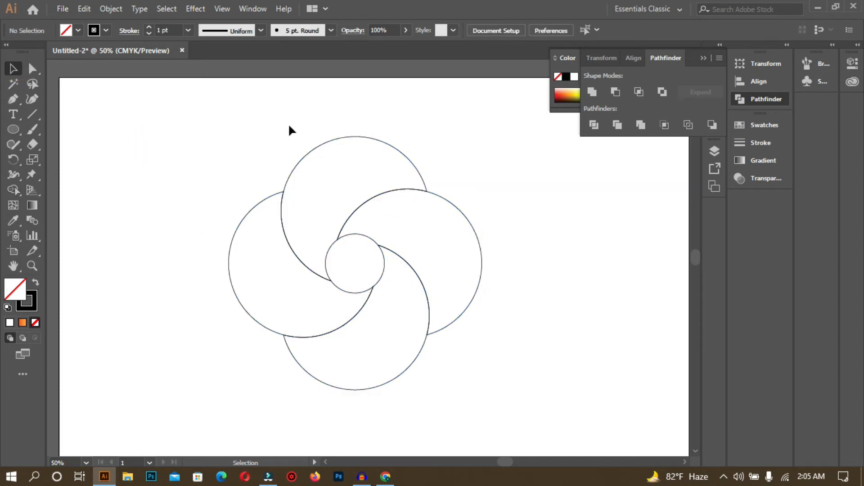
# Step: Ungroup both crescent pairs so that each crescent is a separate path
pyautogui.rightClick(312, 151)
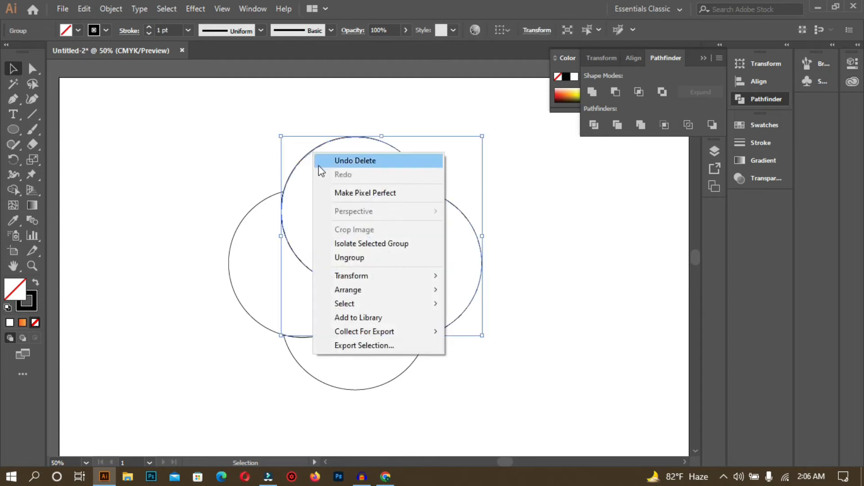
pyautogui.click(364, 261)
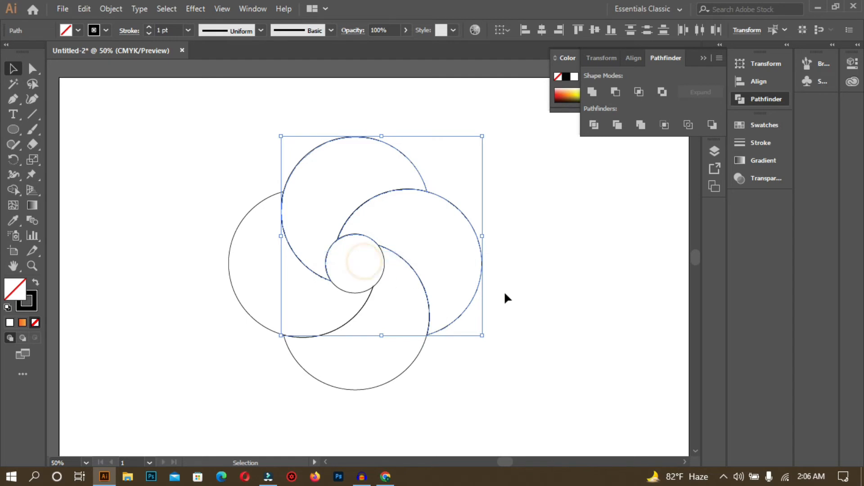
pyautogui.click(530, 303)
pyautogui.click(418, 358)
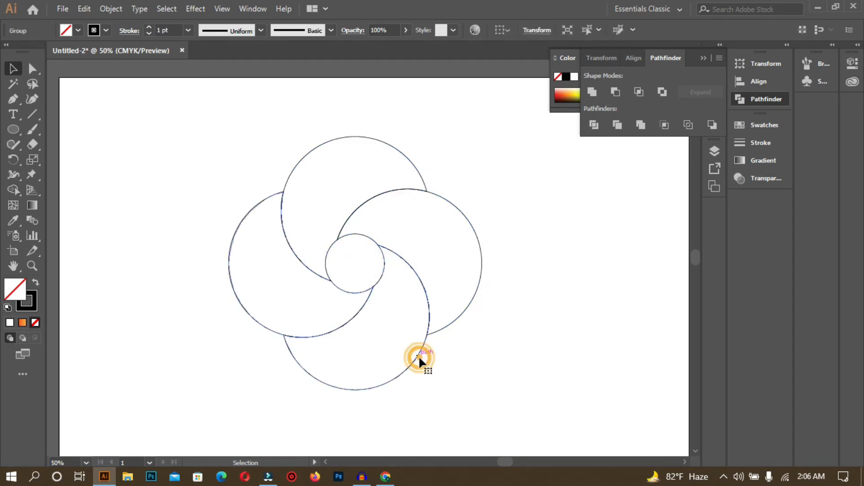
pyautogui.rightClick(420, 355)
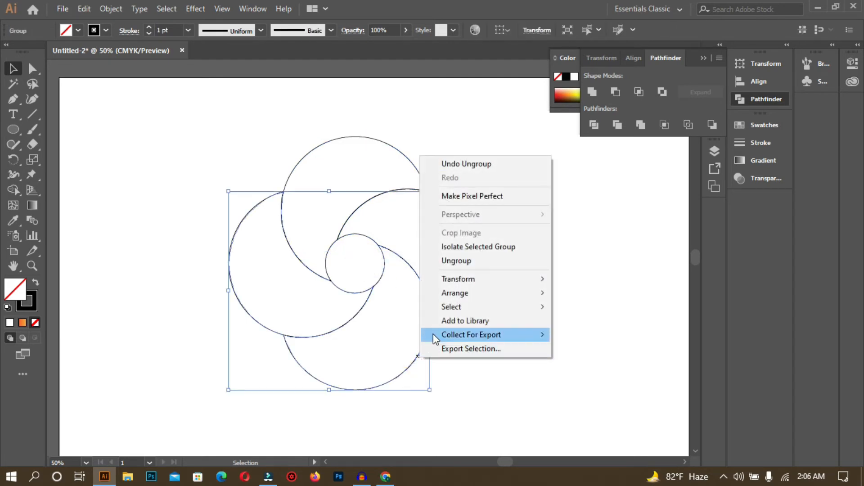
pyautogui.click(456, 260)
pyautogui.click(567, 268)
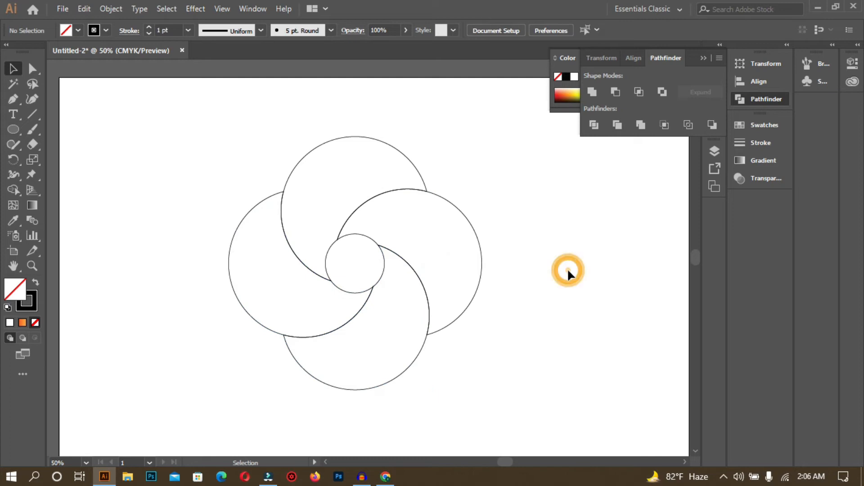
# Step: Fill the top crescent with the white-to-black linear gradient preset
pyautogui.click(391, 149)
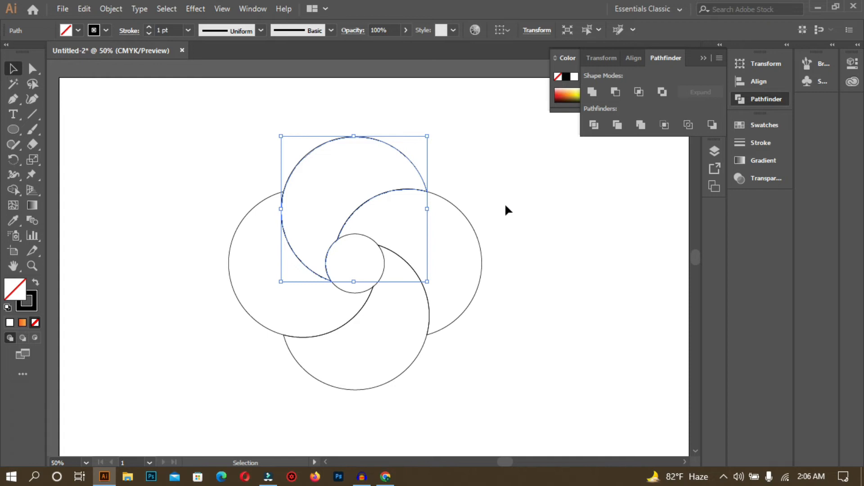
pyautogui.click(762, 162)
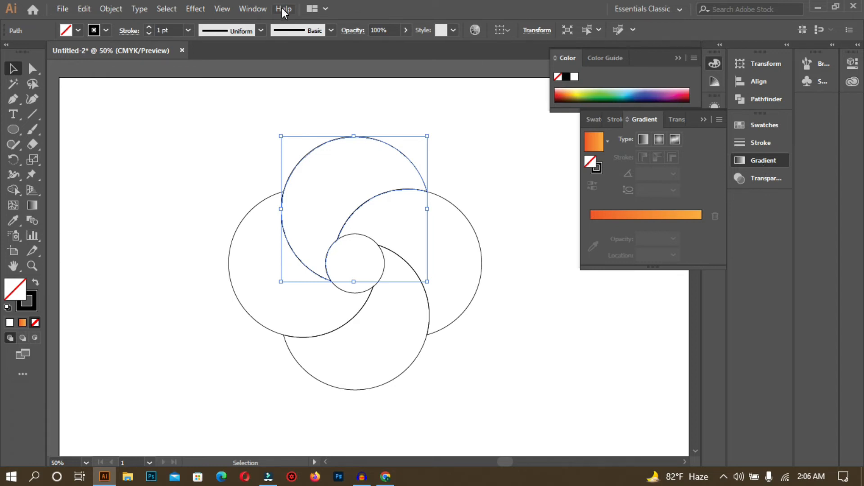
pyautogui.click(620, 212)
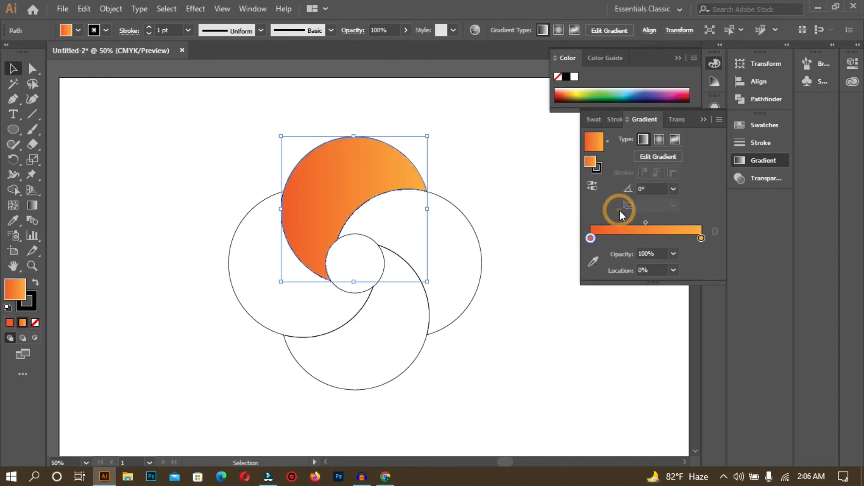
pyautogui.click(607, 143)
pyautogui.click(532, 165)
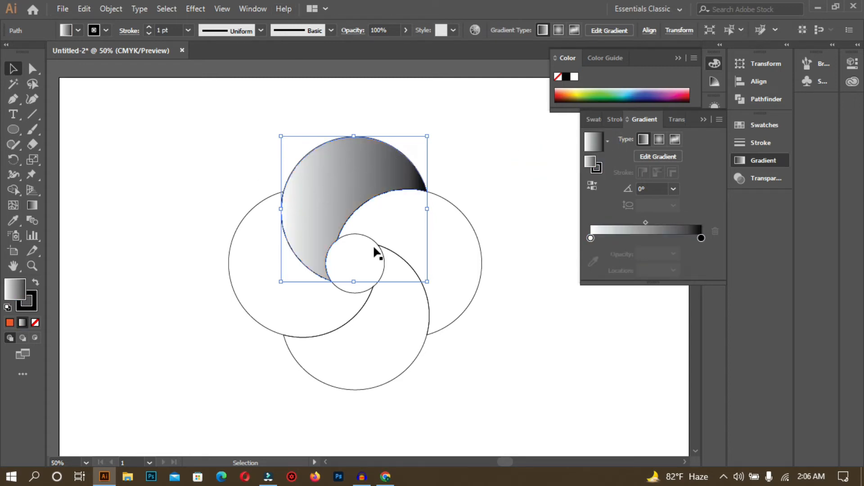
# Step: Recolour the top crescent's gradient with light blue as the start colour and dark blue as the end colour
pyautogui.doubleClick(590, 238)
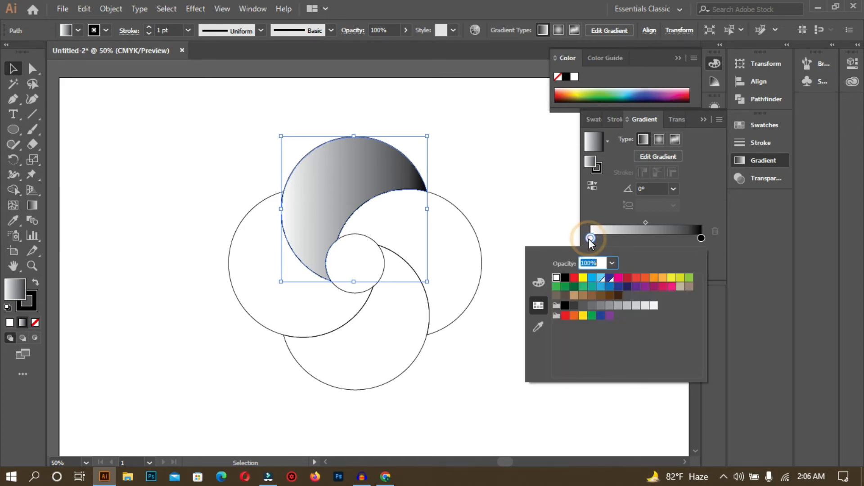
pyautogui.click(602, 278)
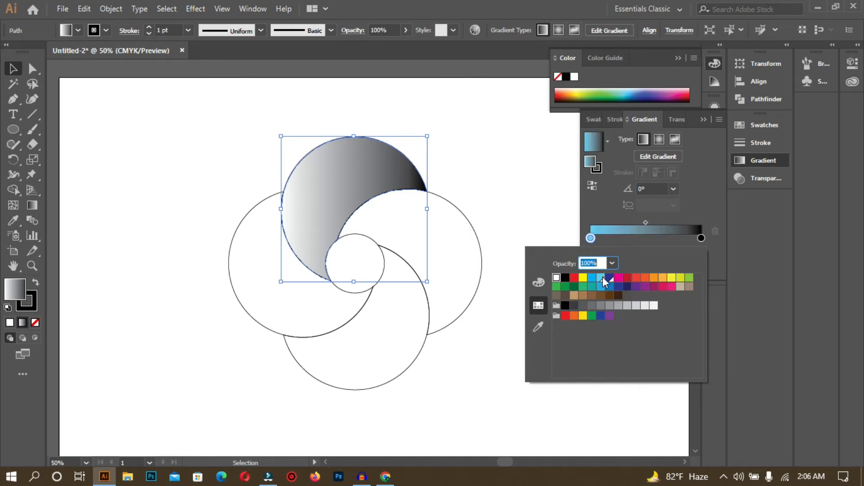
pyautogui.click(701, 238)
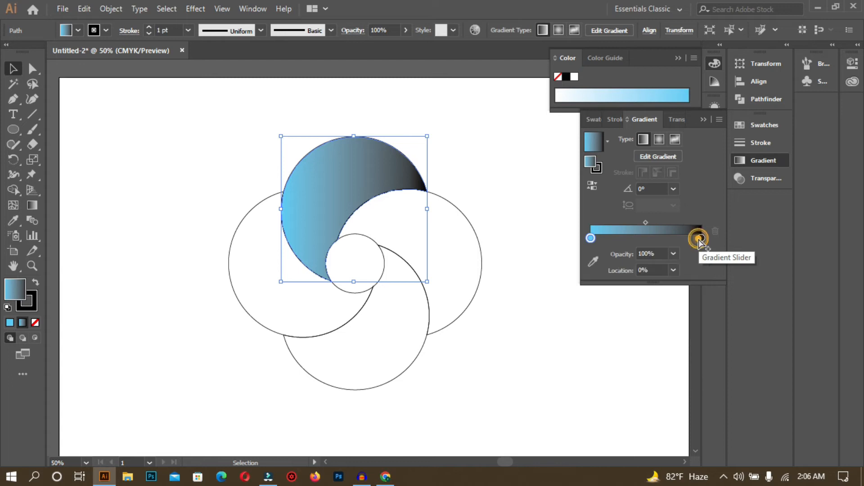
pyautogui.moveTo(698, 238); pyautogui.dragTo(702, 238)
pyautogui.doubleClick(701, 238)
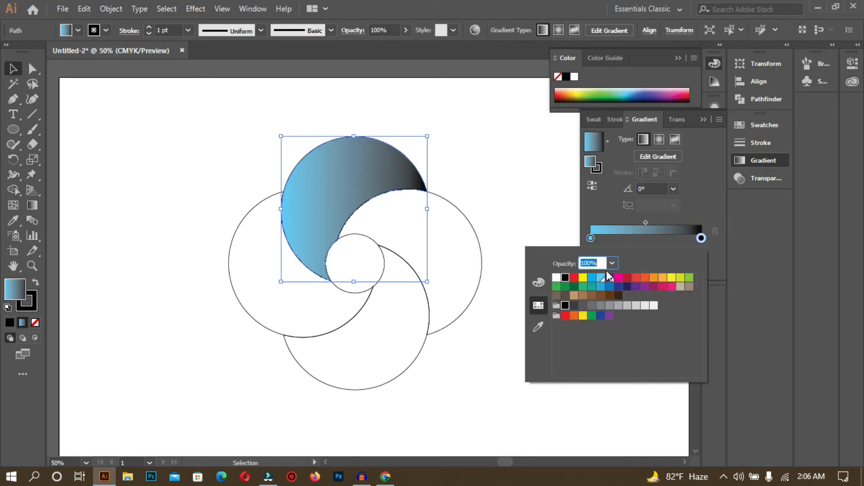
pyautogui.click(610, 278)
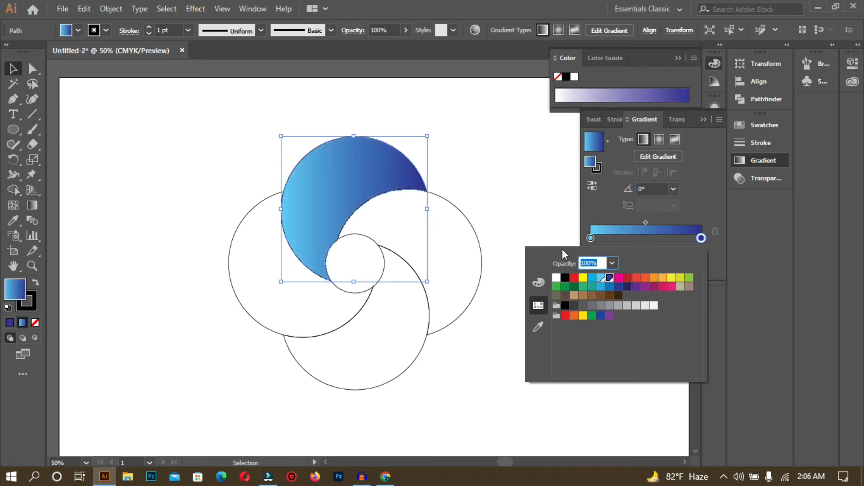
# Step: Tighten the top crescent's gradient by moving the light blue stop to 29.05% and the dark blue stop to 73.18%
pyautogui.click(504, 169)
pyautogui.moveTo(591, 238); pyautogui.dragTo(625, 238)
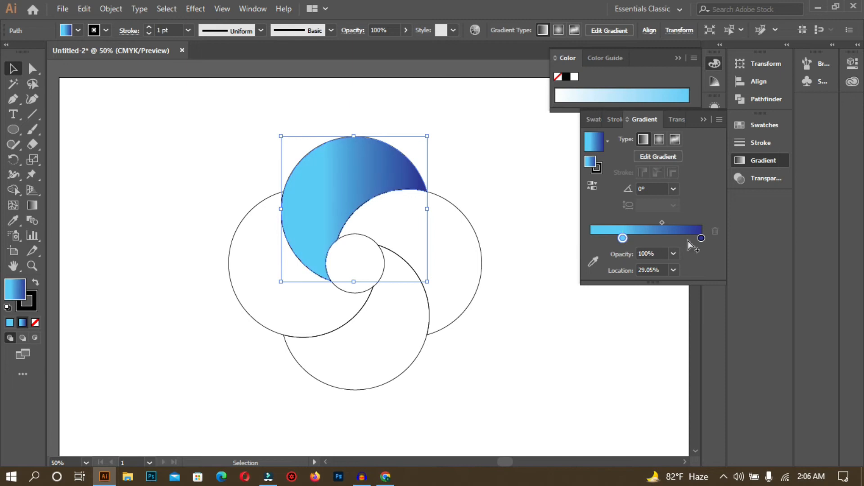
pyautogui.moveTo(701, 238); pyautogui.dragTo(671, 239)
pyautogui.click(525, 187)
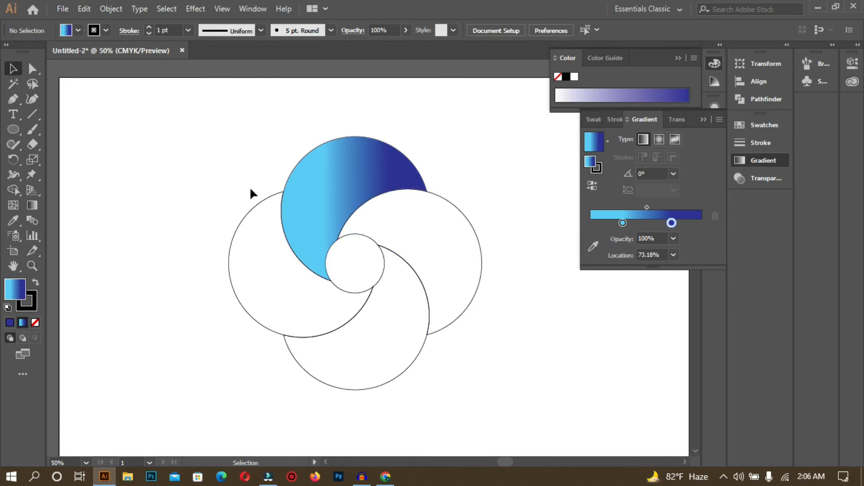
# Step: Copy the top crescent's blue gradient to all four crescents with the Eyedropper tool and clear the selection
pyautogui.moveTo(236, 140); pyautogui.dragTo(513, 393)
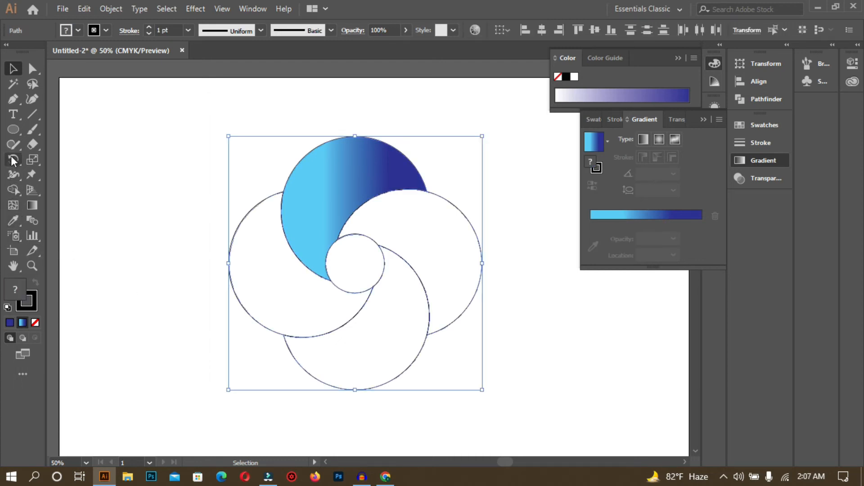
pyautogui.click(13, 220)
pyautogui.click(357, 173)
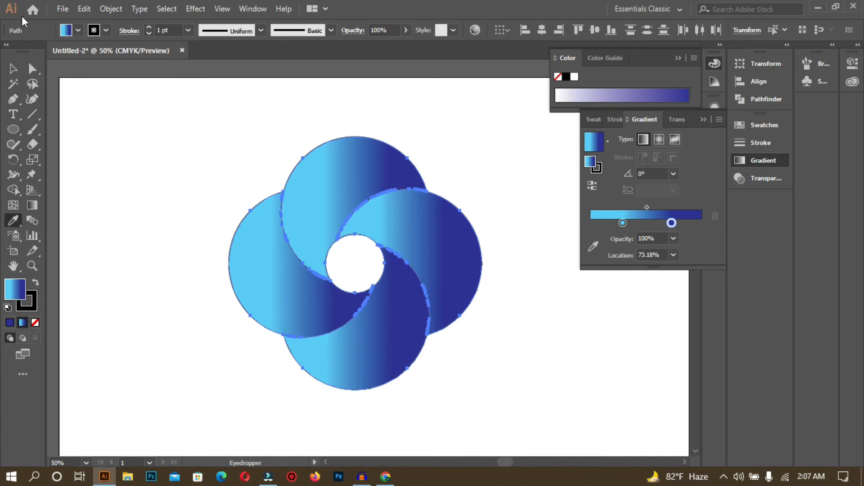
pyautogui.click(11, 69)
pyautogui.click(201, 166)
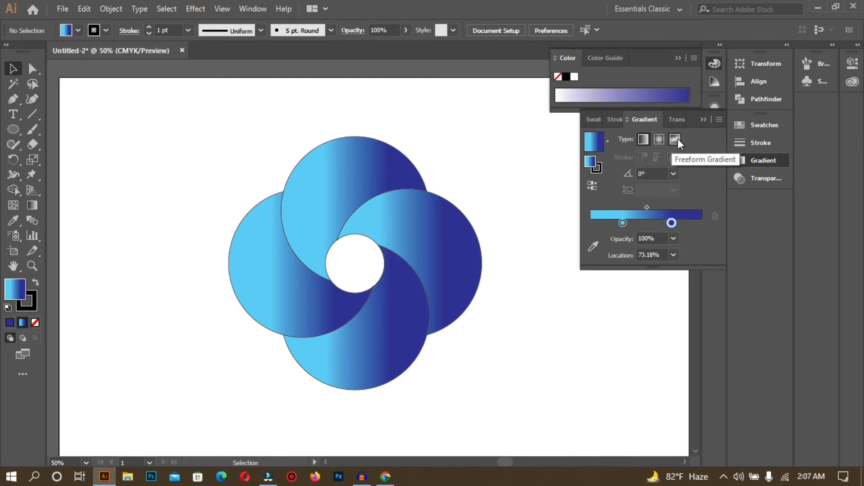
# Step: Change all four crescents to a radial gradient and spread its stops, with light blue at 2.79% and dark blue near the end
pyautogui.moveTo(212, 135); pyautogui.dragTo(536, 393)
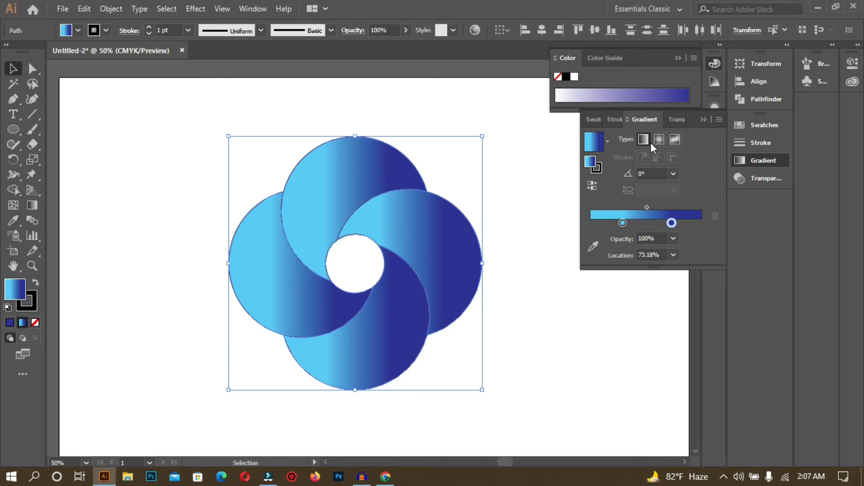
pyautogui.click(661, 140)
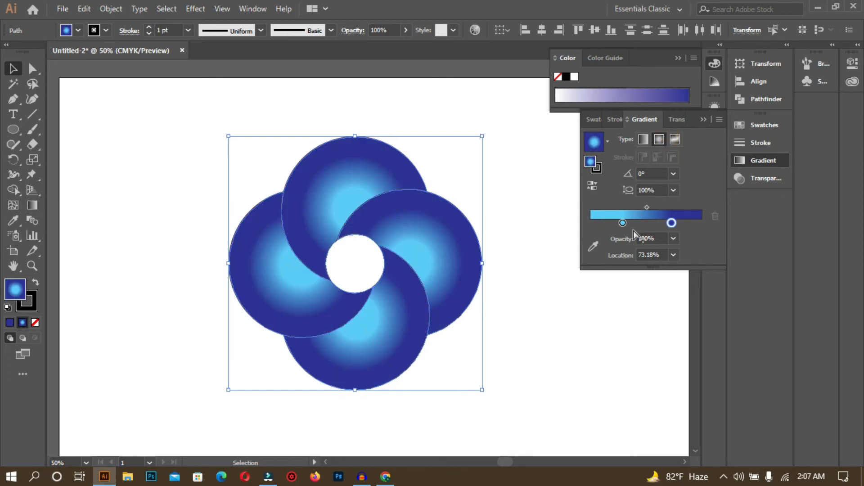
pyautogui.moveTo(623, 222); pyautogui.dragTo(605, 223)
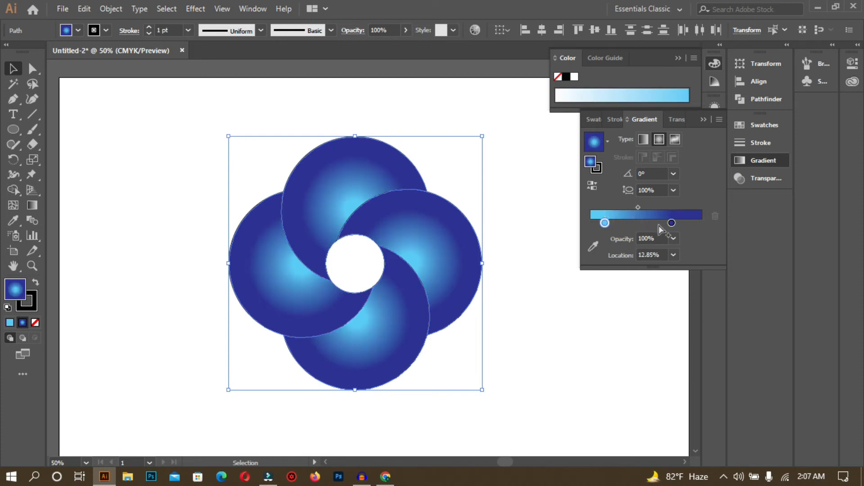
pyautogui.moveTo(672, 224); pyautogui.dragTo(697, 223)
pyautogui.moveTo(608, 222)
pyautogui.mouseDown()
pyautogui.moveTo(599, 220)
pyautogui.moveTo(628, 223)
pyautogui.moveTo(633, 238)
pyautogui.moveTo(594, 222)
pyautogui.mouseUp()
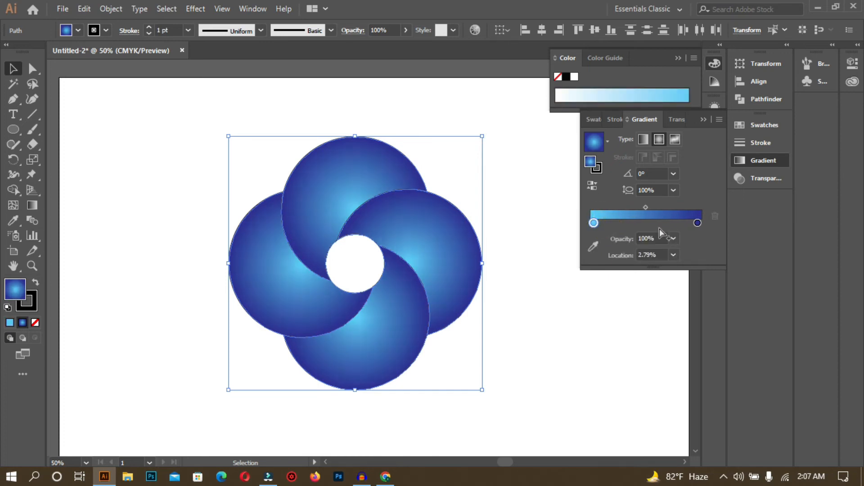
# Step: Try the light blue stop at 61.45%, reverse the radial gradient and reverse it back, and set the stop to 13.41%
pyautogui.click(698, 223)
pyautogui.moveTo(594, 222); pyautogui.dragTo(658, 223)
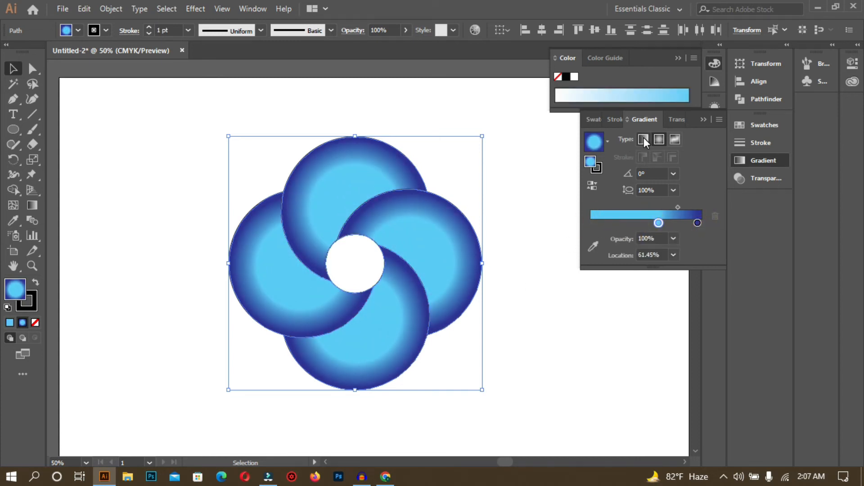
pyautogui.click(590, 188)
pyautogui.click(590, 188)
pyautogui.moveTo(658, 223); pyautogui.dragTo(605, 223)
# Step: Reverse the radial gradient on all crescents and recolour the top crescent with a red centre stop and an orange outer stop
pyautogui.click(591, 188)
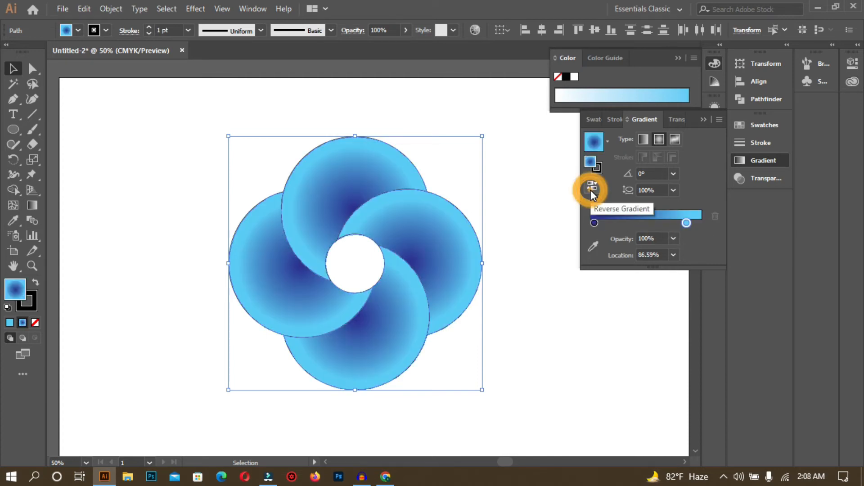
pyautogui.click(540, 322)
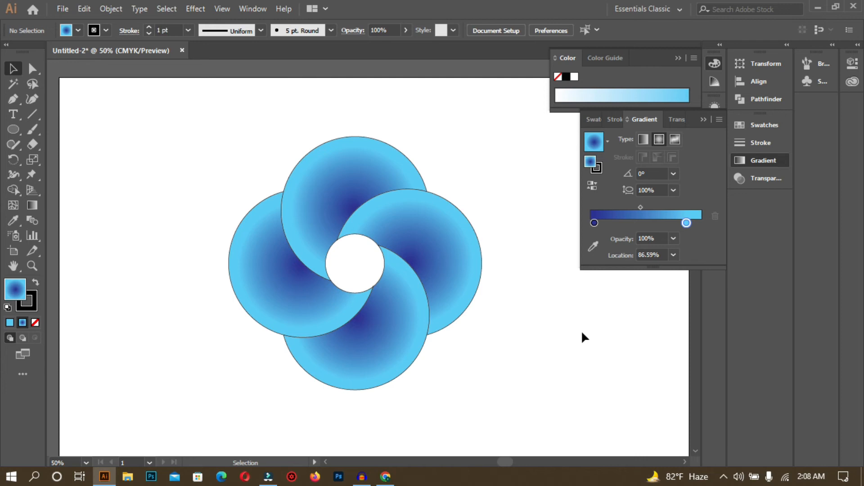
pyautogui.click(450, 235)
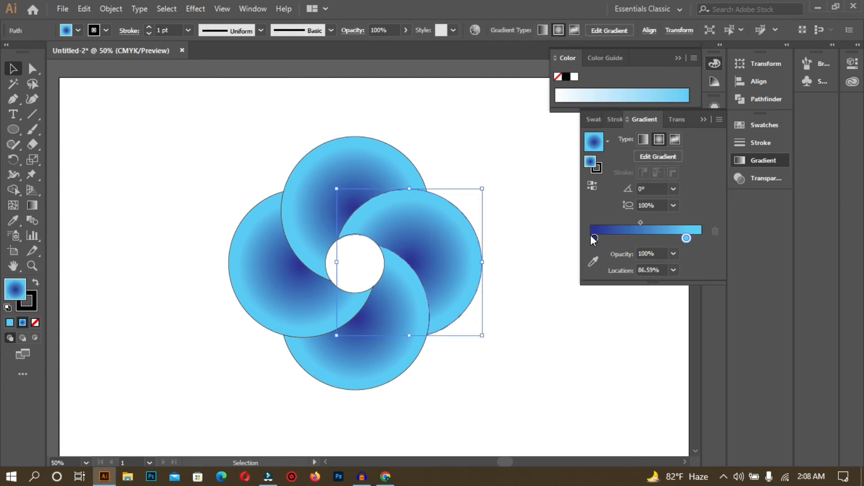
pyautogui.click(386, 154)
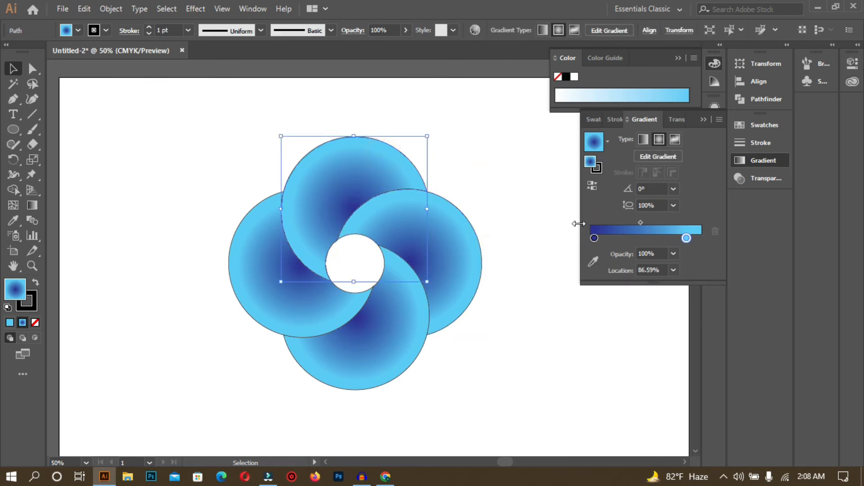
pyautogui.doubleClick(594, 239)
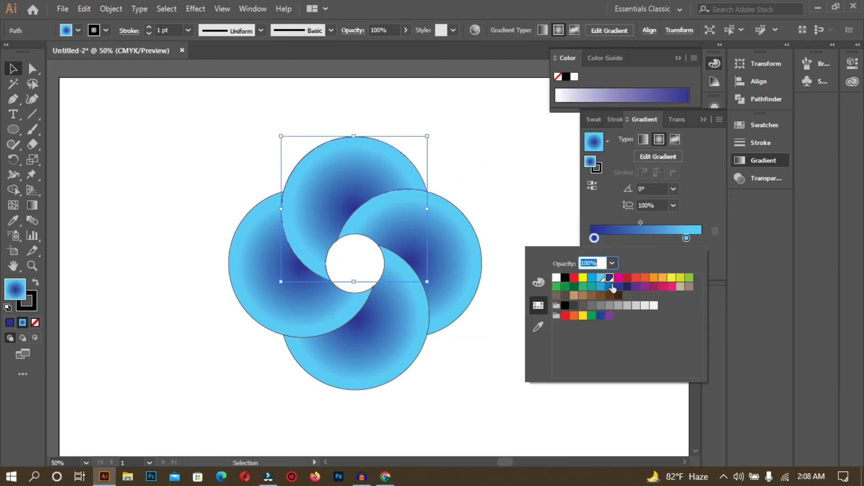
pyautogui.click(628, 277)
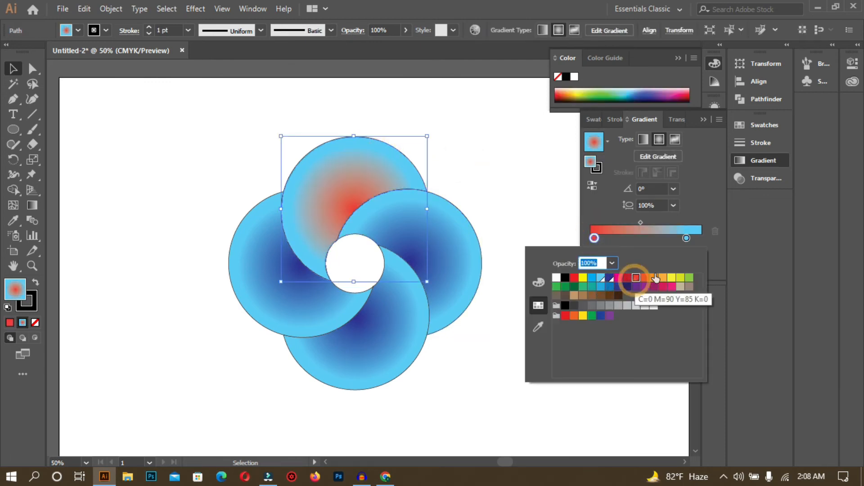
pyautogui.doubleClick(687, 238)
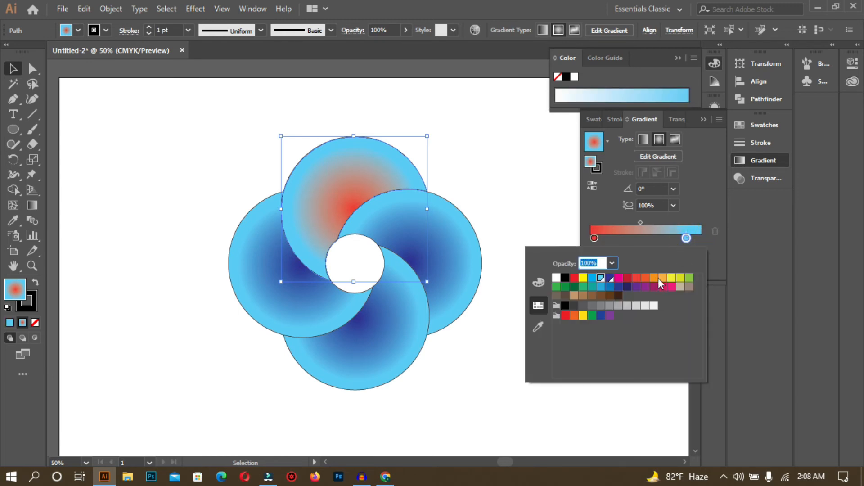
pyautogui.click(659, 280)
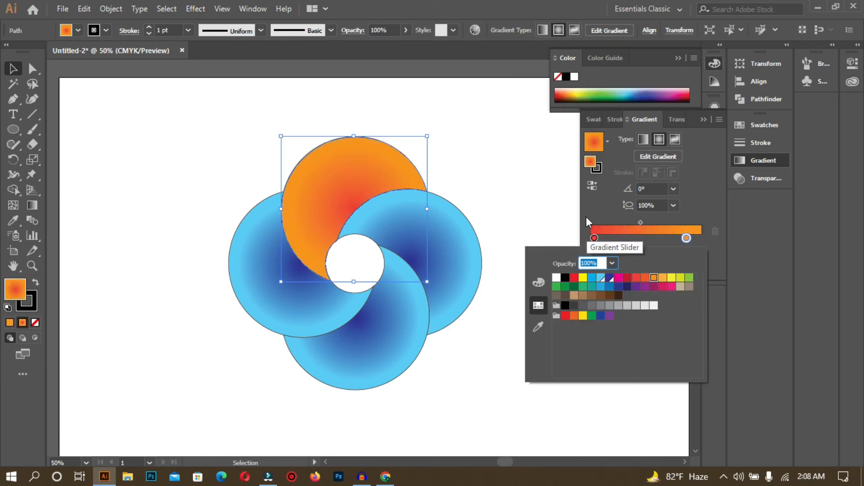
# Step: Copy the top crescent's red-orange gradient to all four crescents with the Eyedropper tool and reverse it
pyautogui.click(13, 68)
pyautogui.click(121, 115)
pyautogui.moveTo(186, 113); pyautogui.dragTo(501, 435)
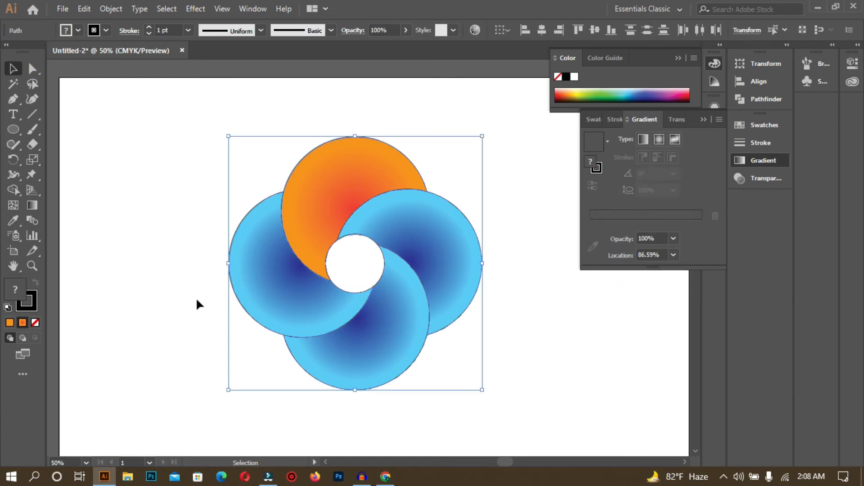
pyautogui.click(12, 220)
pyautogui.click(338, 192)
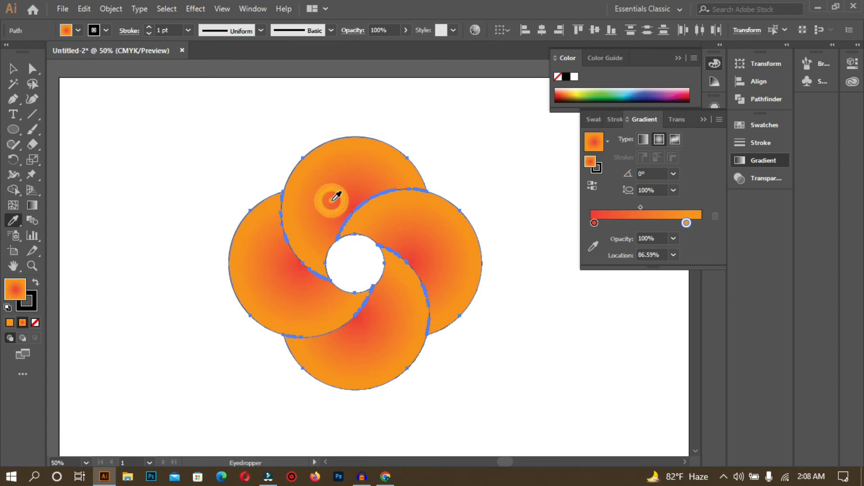
pyautogui.click(13, 69)
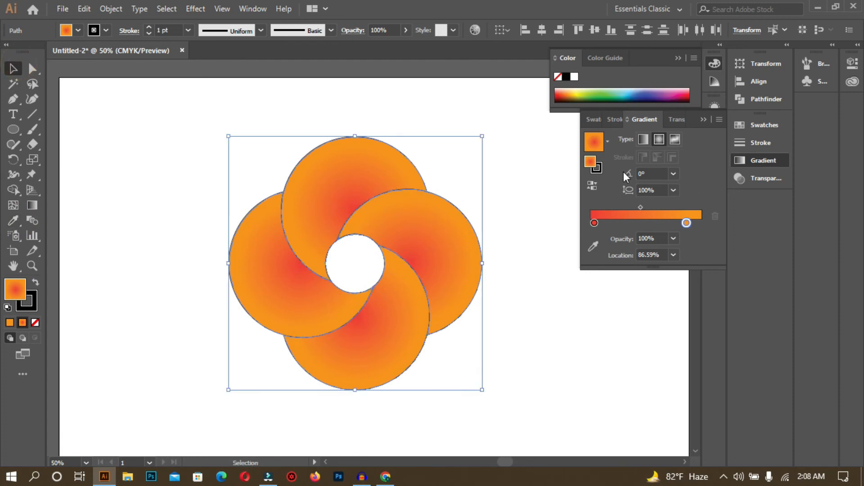
pyautogui.click(593, 187)
pyautogui.click(557, 261)
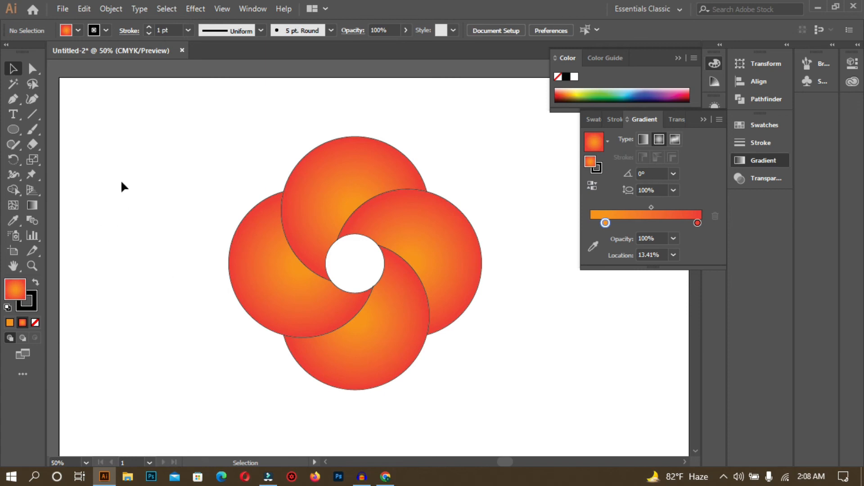
# Step: Undo the red-orange recolouring and the gradient reversals to restore the light-blue-centred radial gradient on the crescents
pyautogui.press('a')
pyautogui.hotkey('ctrl', 'z')
pyautogui.hotkey('ctrl', 'z')
pyautogui.hotkey('ctrl', 'z')
pyautogui.hotkey('ctrl', 'z')
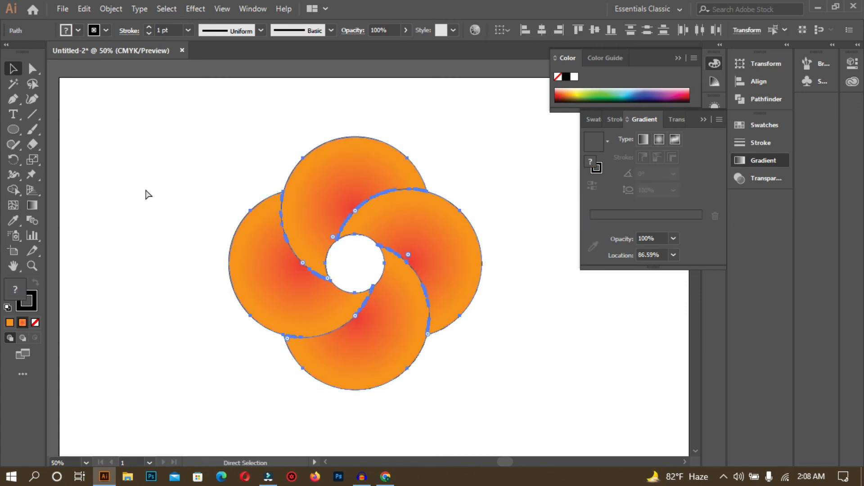
pyautogui.hotkey('ctrl', 'z')
pyautogui.hotkey('ctrl', 'z')
pyautogui.press('v')
pyautogui.press('a')
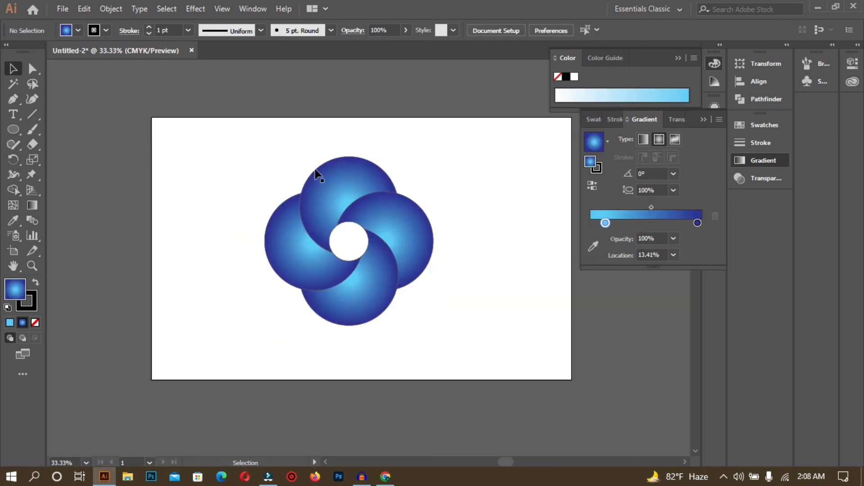
# Step: Draw a rectangle covering the whole artboard and move its gradient stops slightly inward, with dark blue at 88.83%
pyautogui.moveTo(10, 127); pyautogui.dragTo(57, 130)
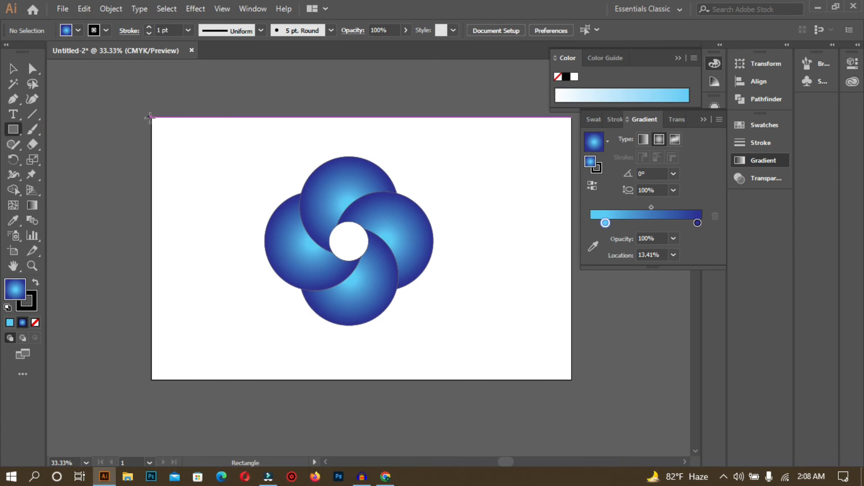
pyautogui.moveTo(152, 118); pyautogui.dragTo(571, 381)
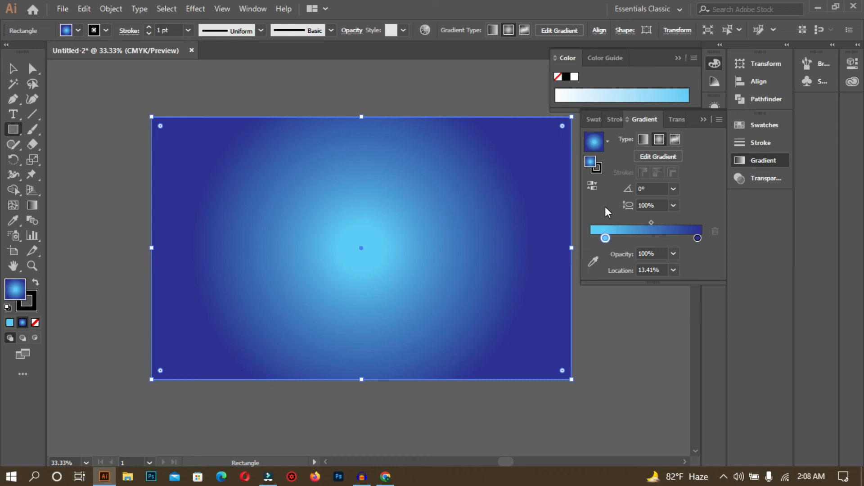
pyautogui.moveTo(604, 238); pyautogui.dragTo(600, 239)
pyautogui.moveTo(697, 238); pyautogui.dragTo(689, 239)
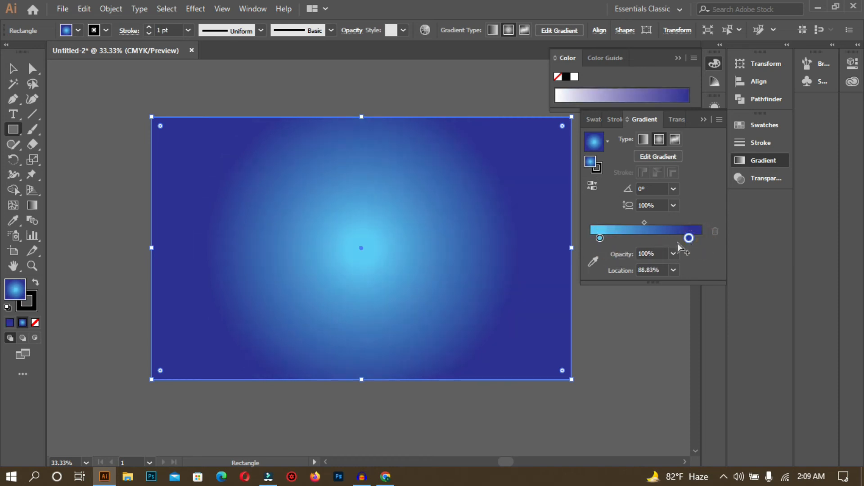
# Step: Recolour the rectangle's gradient from red to light orange and change it to a linear gradient
pyautogui.doubleClick(600, 238)
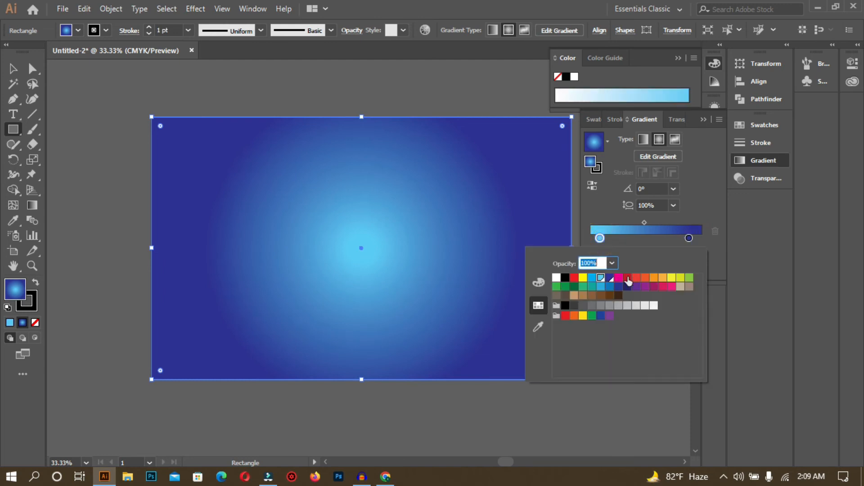
pyautogui.click(635, 279)
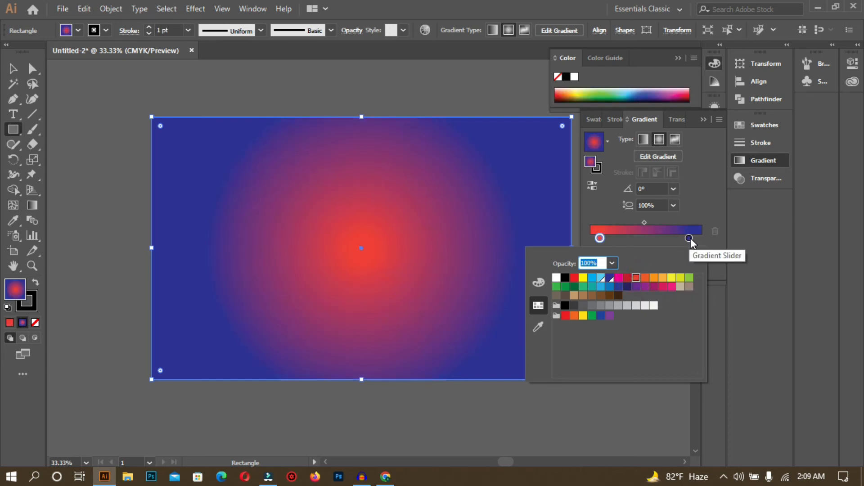
pyautogui.doubleClick(690, 238)
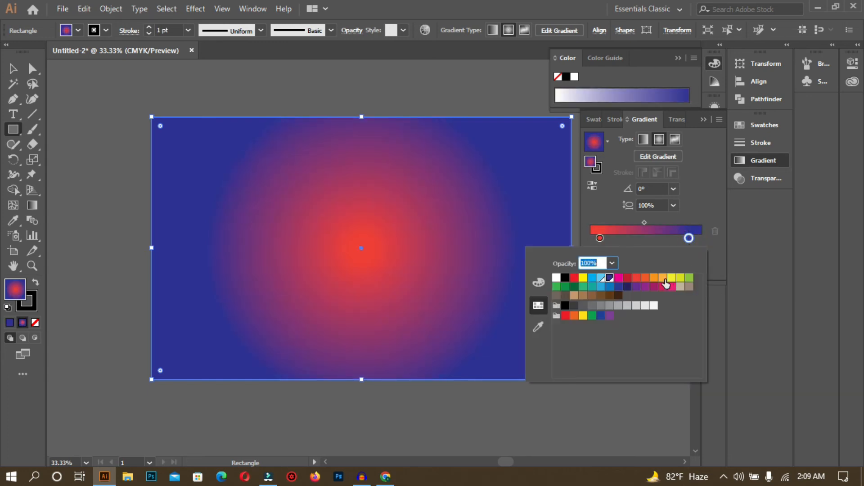
pyautogui.click(665, 280)
pyautogui.click(638, 139)
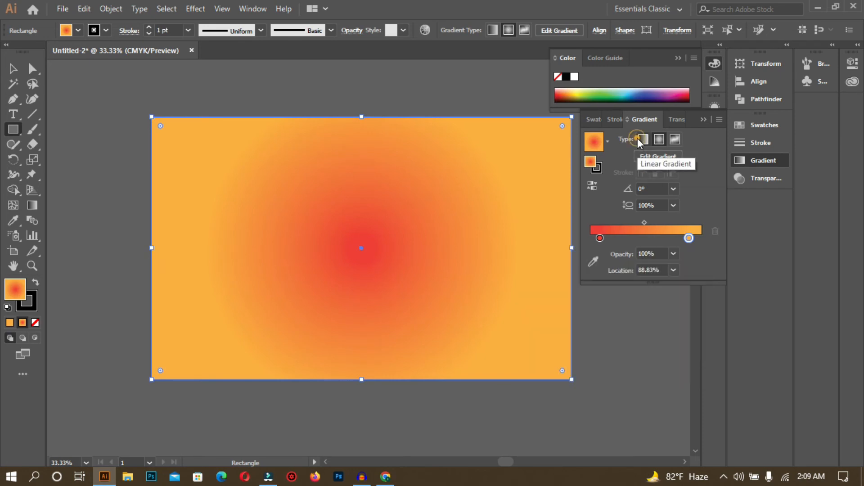
pyautogui.click(639, 138)
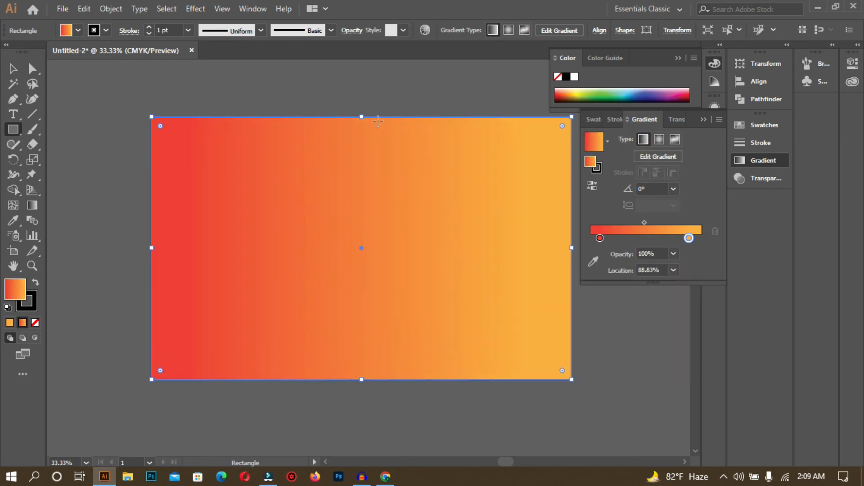
# Step: Send the red-to-orange gradient rectangle to the back, behind the four blue crescents
pyautogui.click(13, 69)
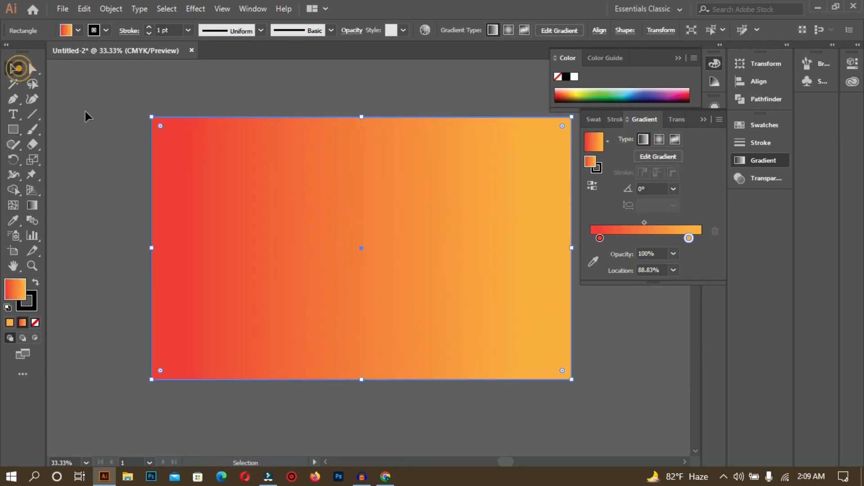
pyautogui.rightClick(339, 165)
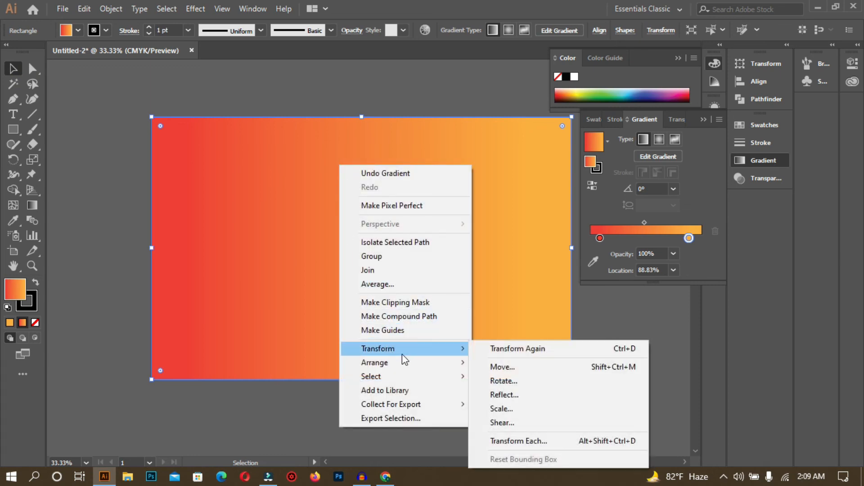
pyautogui.moveTo(405, 369)
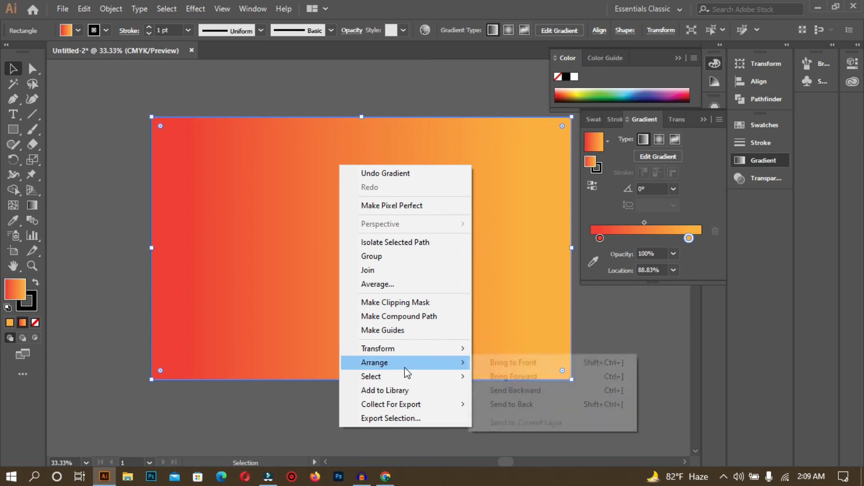
pyautogui.click(524, 406)
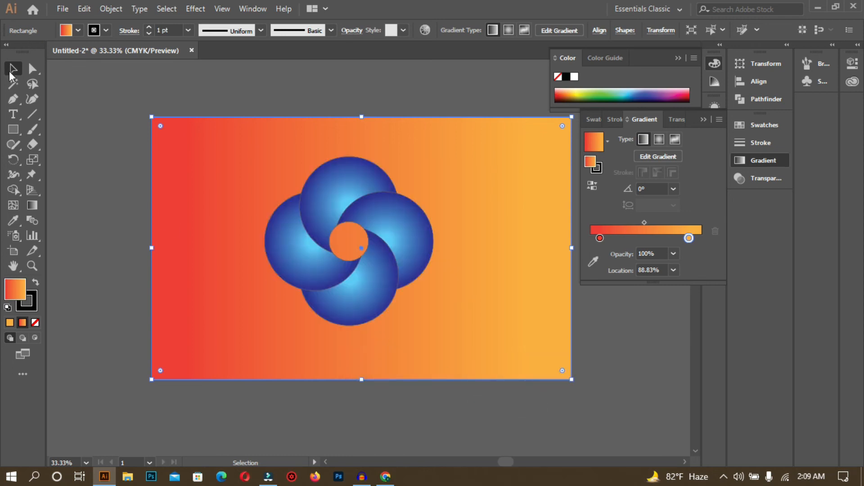
pyautogui.click(235, 72)
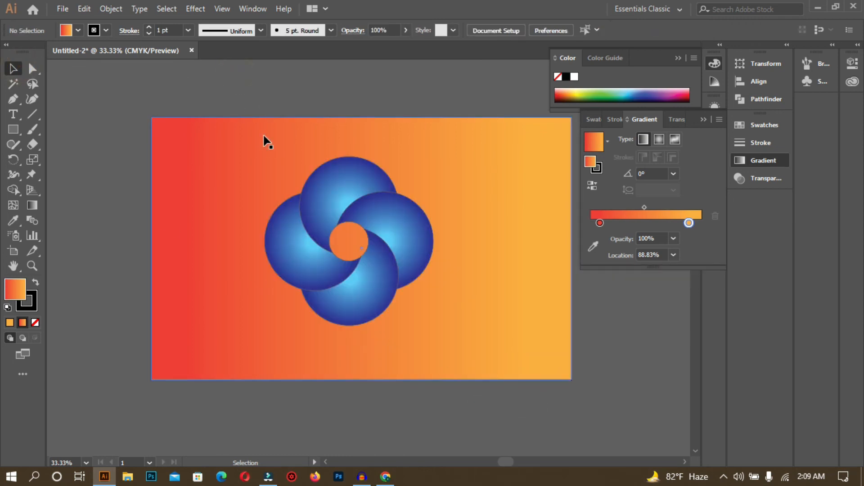
# Step: Redirect the background rectangle's linear gradient to run vertically, from red at the top to orange at the bottom
pyautogui.click(263, 136)
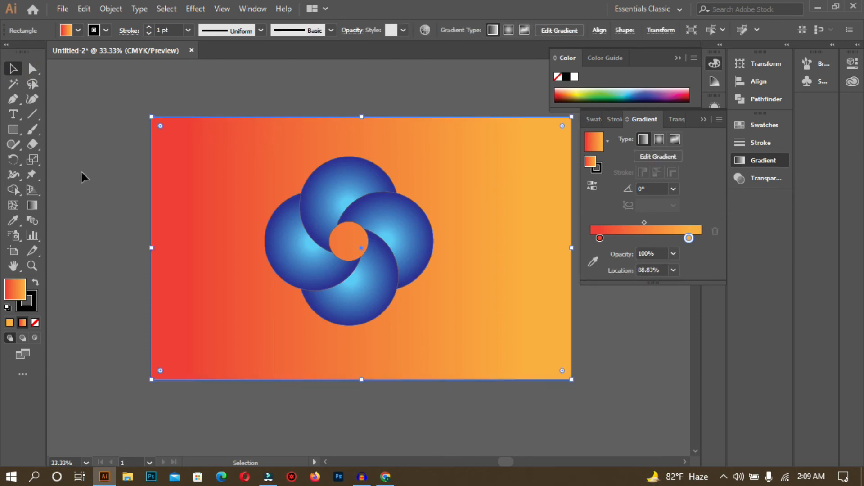
pyautogui.click(31, 205)
pyautogui.moveTo(389, 60); pyautogui.dragTo(390, 309)
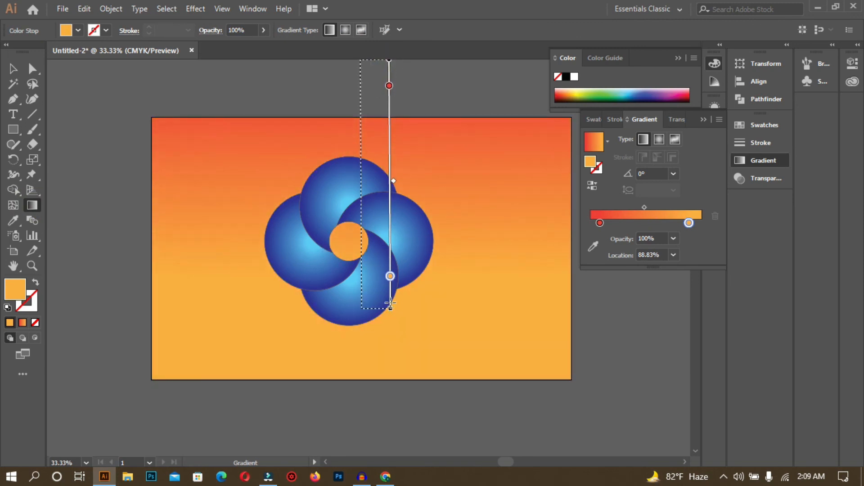
pyautogui.click(14, 68)
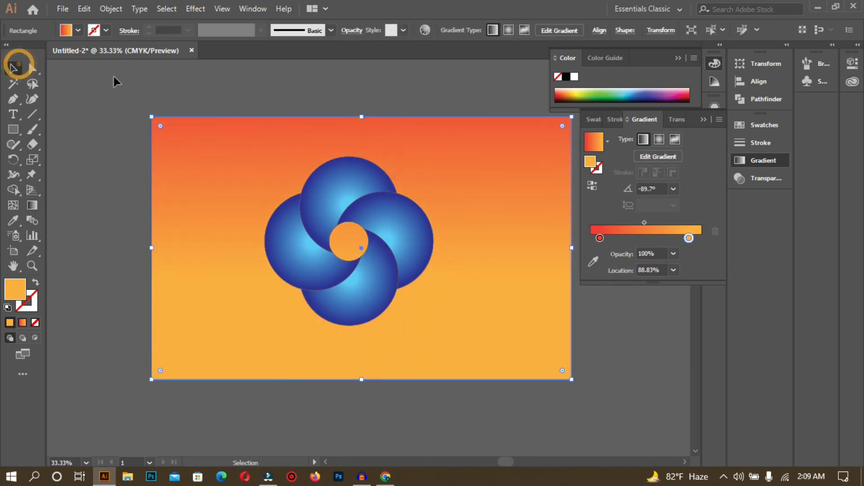
pyautogui.click(130, 81)
# Step: Make a half-height copy of the background rectangle covering the lower half of the artboard, behind the crescents
pyautogui.click(190, 118)
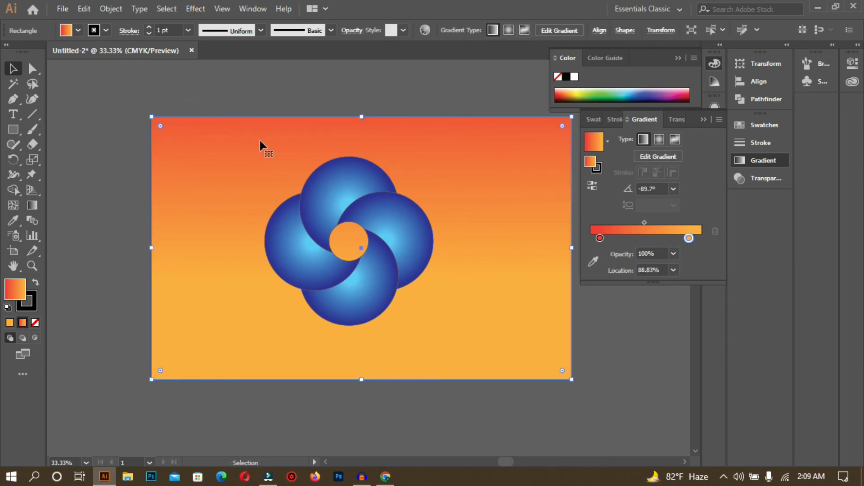
pyautogui.moveTo(361, 116); pyautogui.dragTo(361, 249)
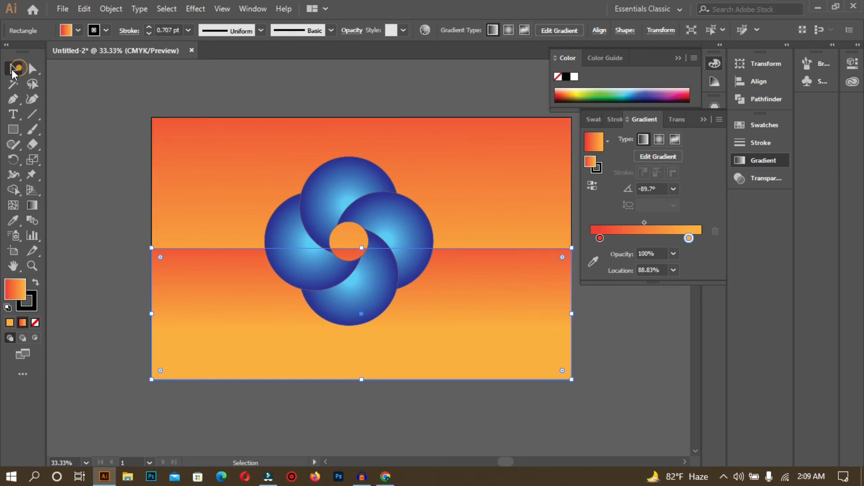
pyautogui.click(110, 82)
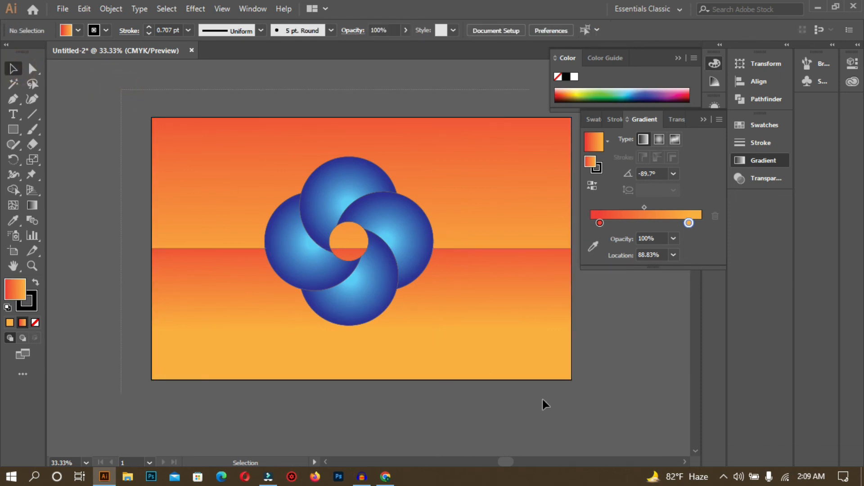
# Step: Remove the stroke from all four crescents and both background rectangles, and collapse the gradient settings
pyautogui.moveTo(568, 405); pyautogui.dragTo(276, 327)
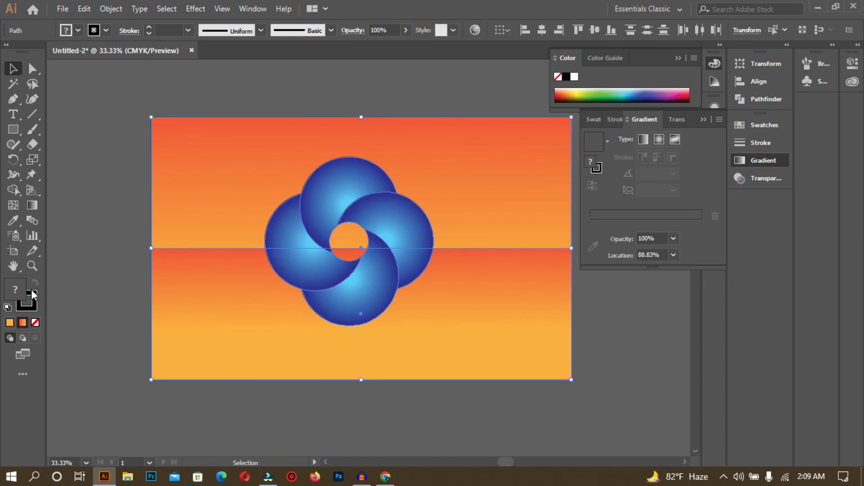
pyautogui.click(31, 291)
pyautogui.click(36, 322)
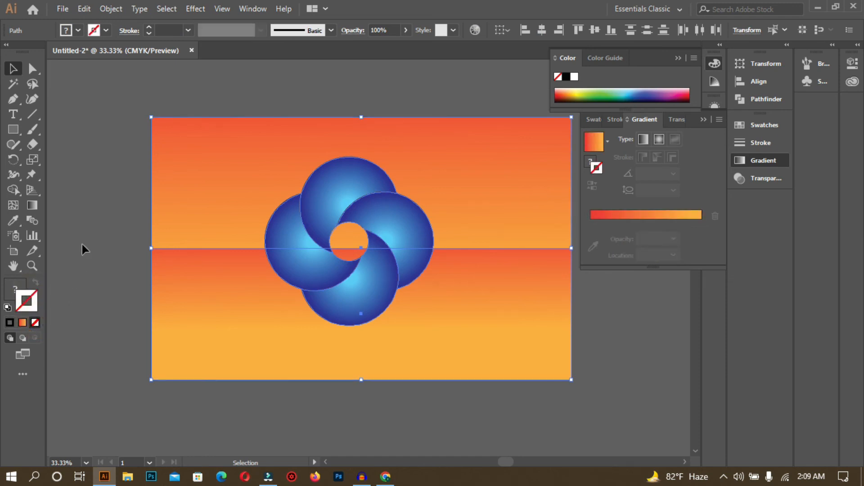
pyautogui.click(107, 206)
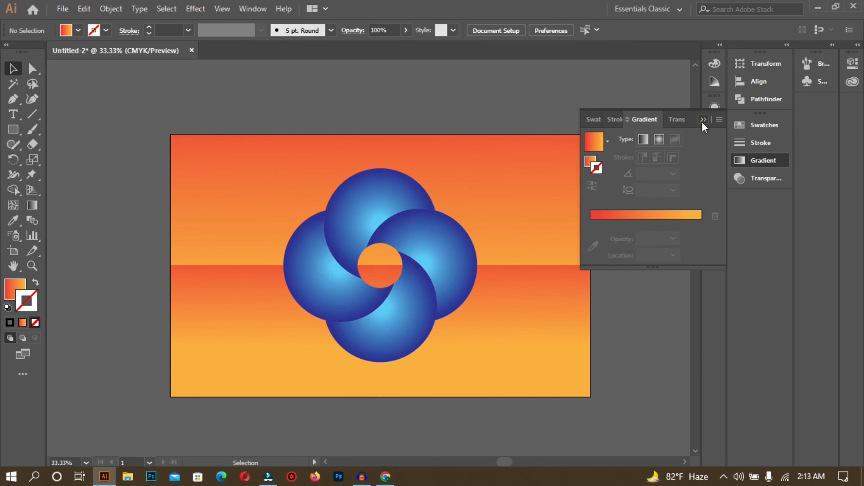
pyautogui.click(633, 127)
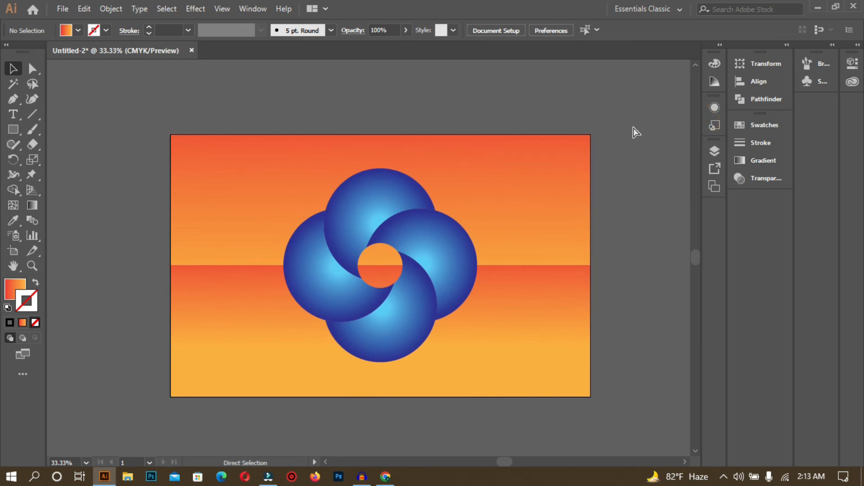
pyautogui.hotkey('ctrl', '=')
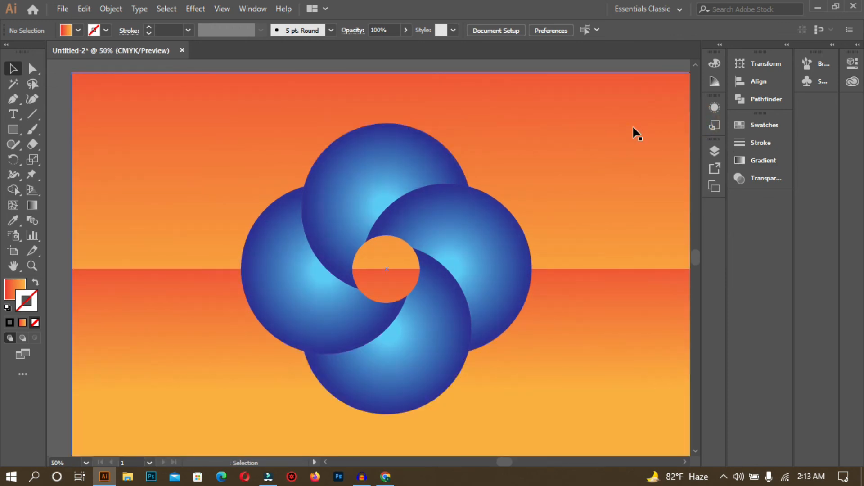